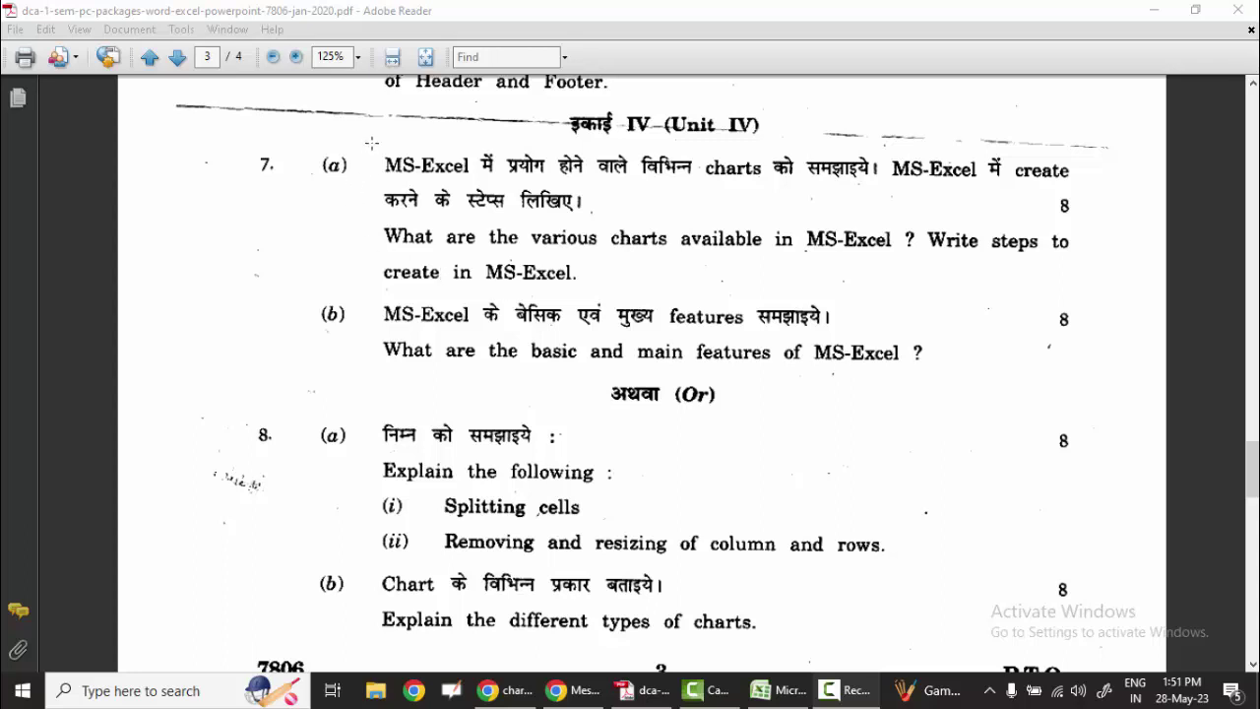
- Box question 7(a) on Excel chart types on page 3 of the exam PDF
drag(371, 143, 1090, 288)
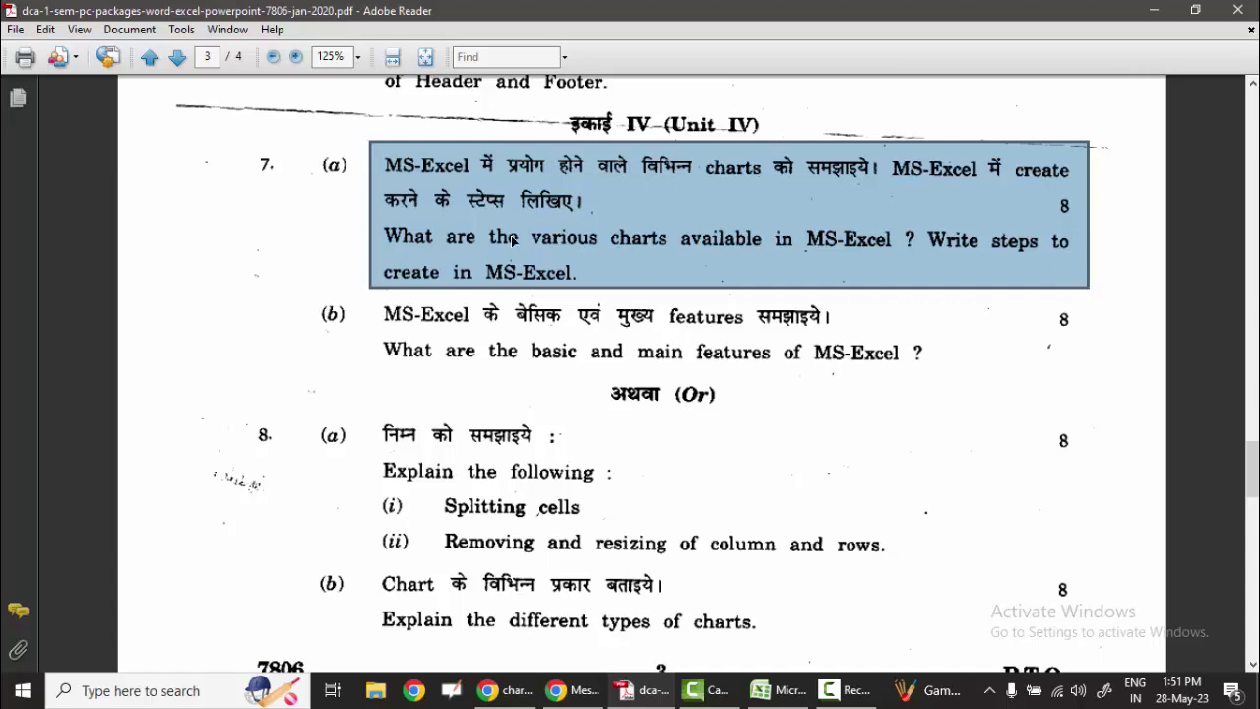
- Clear the old mark and re-box question 7(a) on page 3
click(439, 274)
drag(372, 152, 1099, 273)
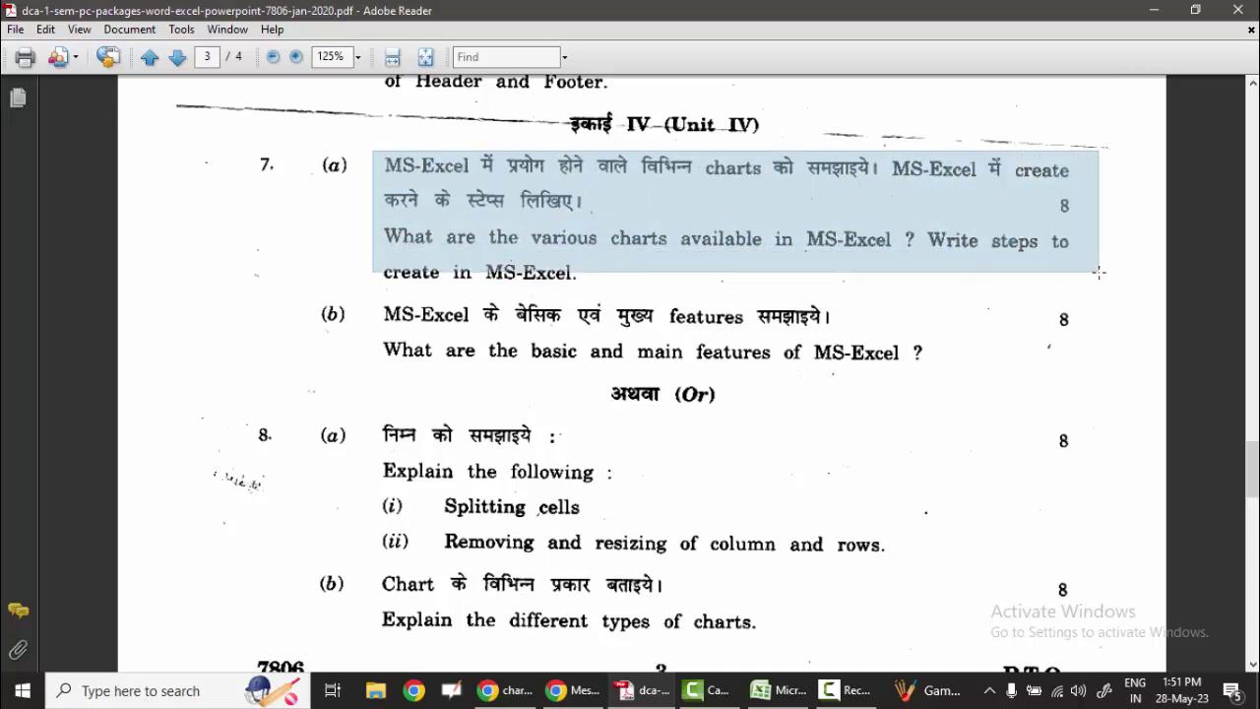
drag(1099, 272, 1101, 273)
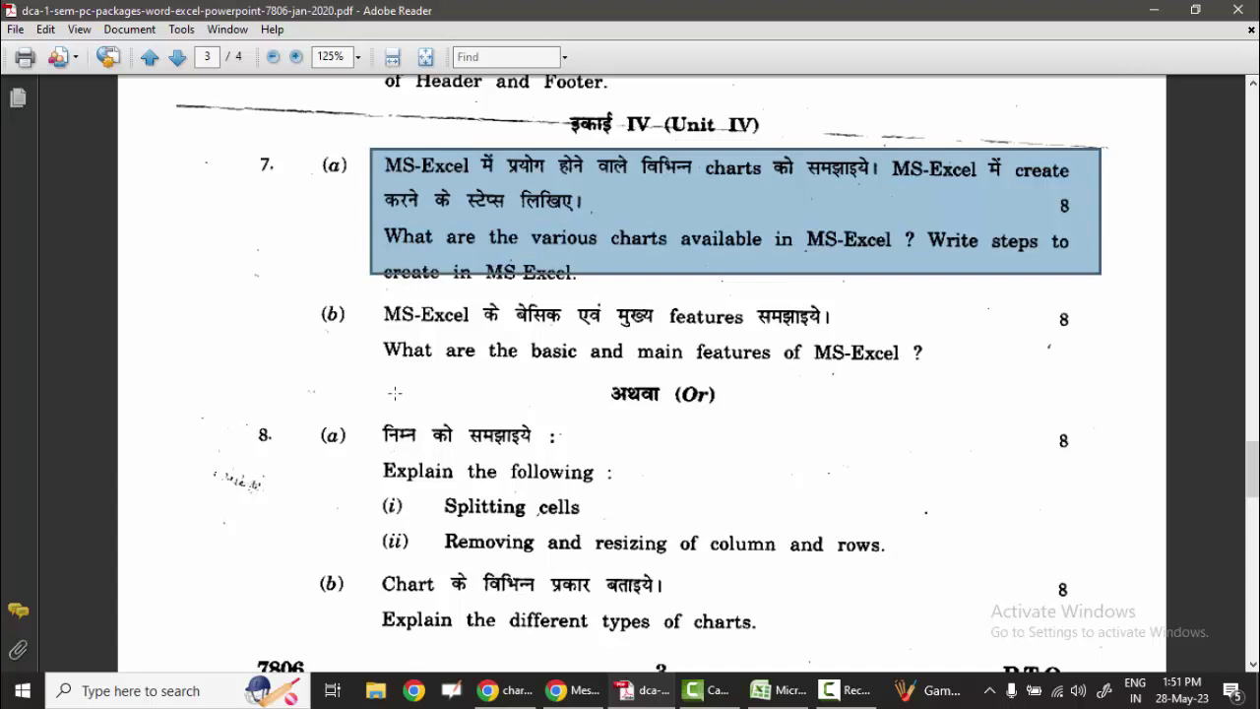
- Box questions 7(b), 8(a) and 8(b) one after another
drag(369, 296, 931, 384)
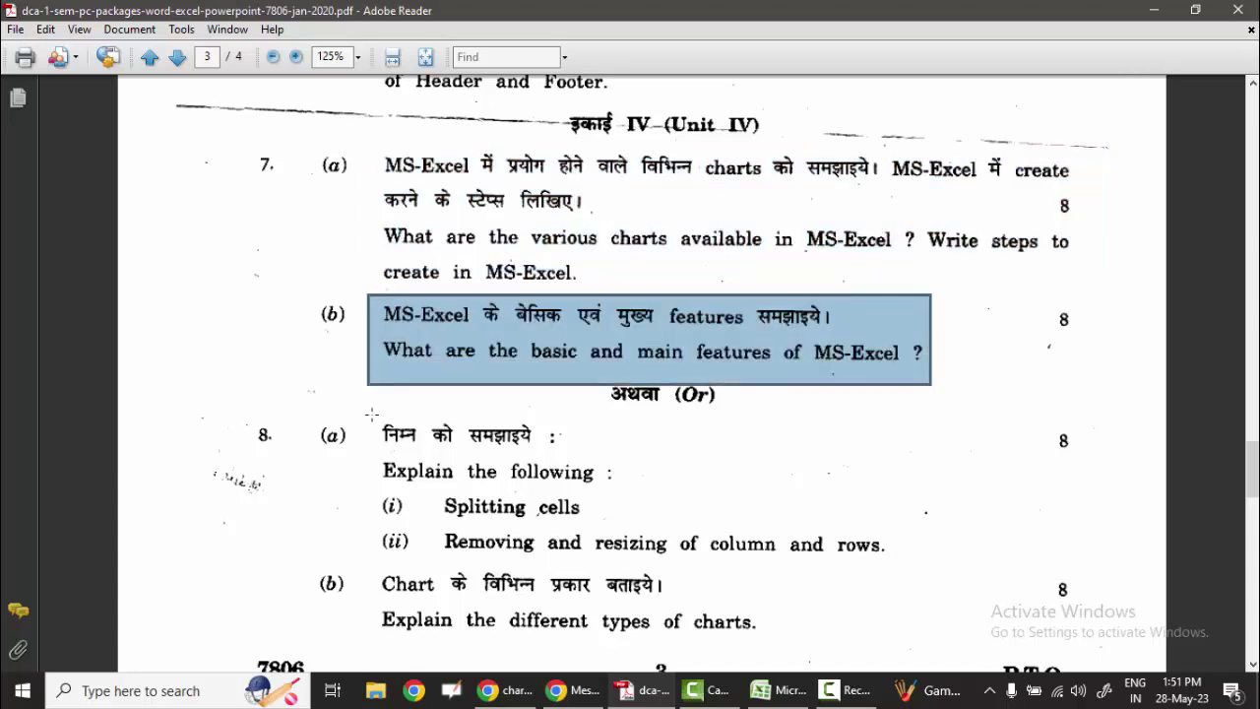
drag(371, 414, 944, 562)
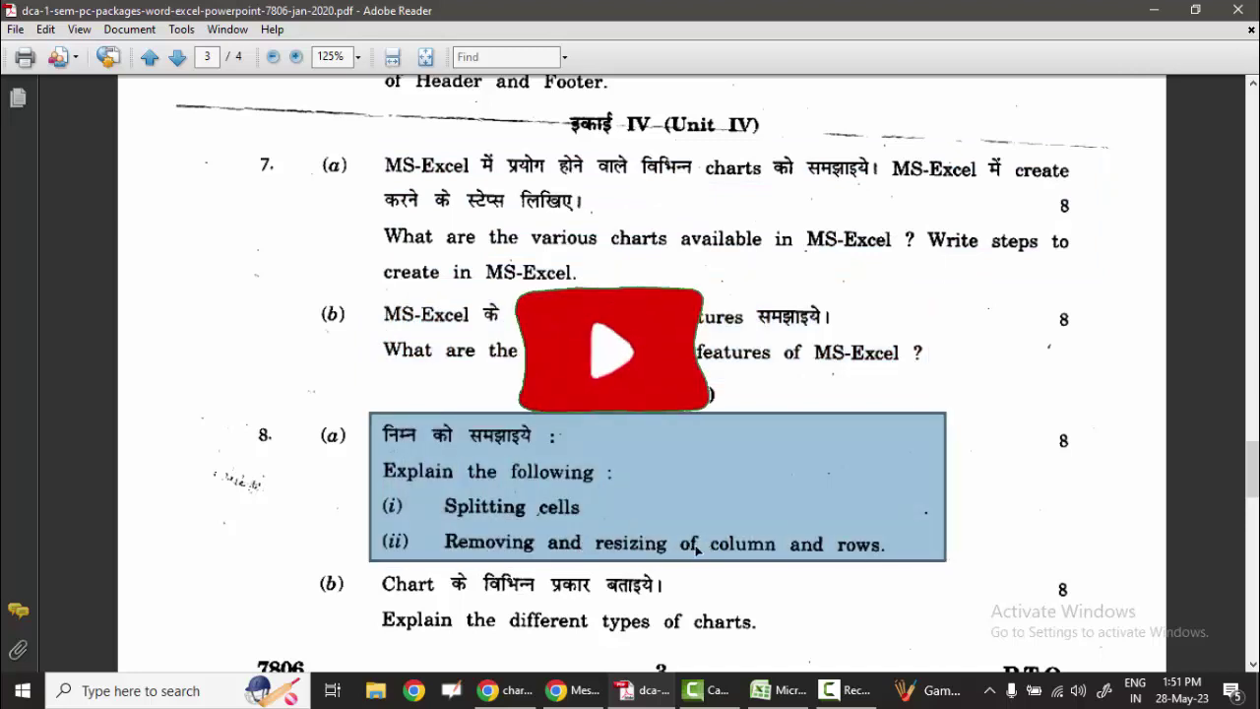
drag(353, 570, 788, 635)
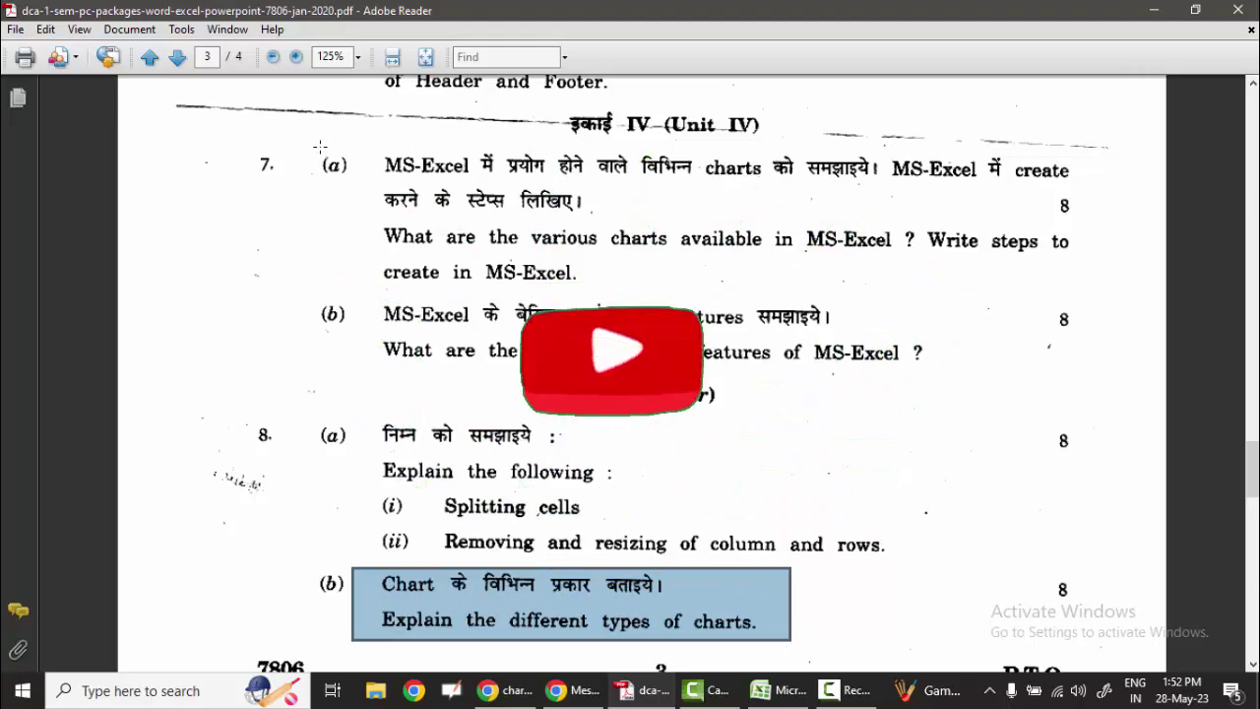
- Box questions 7(a) through 8(b) together, then re-box 7(b) and 8(a)
mouse_move(317, 145)
mouse_down()
mouse_move(775, 618)
mouse_move(944, 630)
mouse_up()
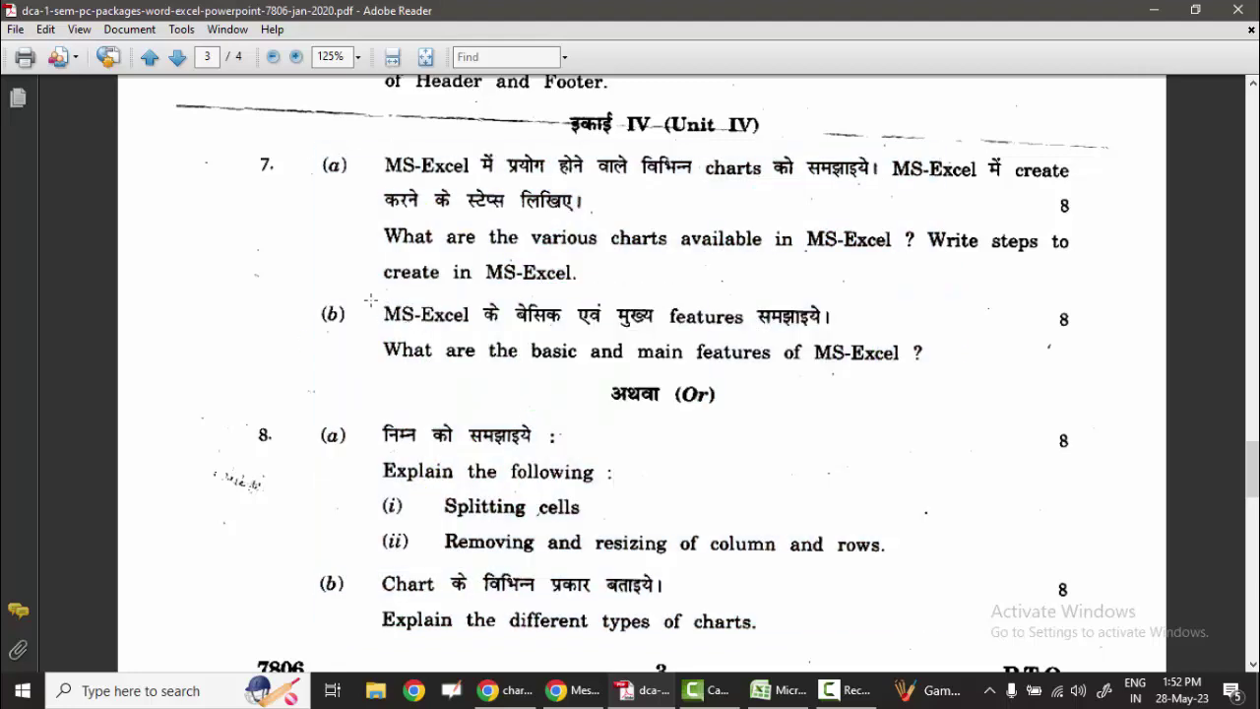
drag(371, 297, 941, 391)
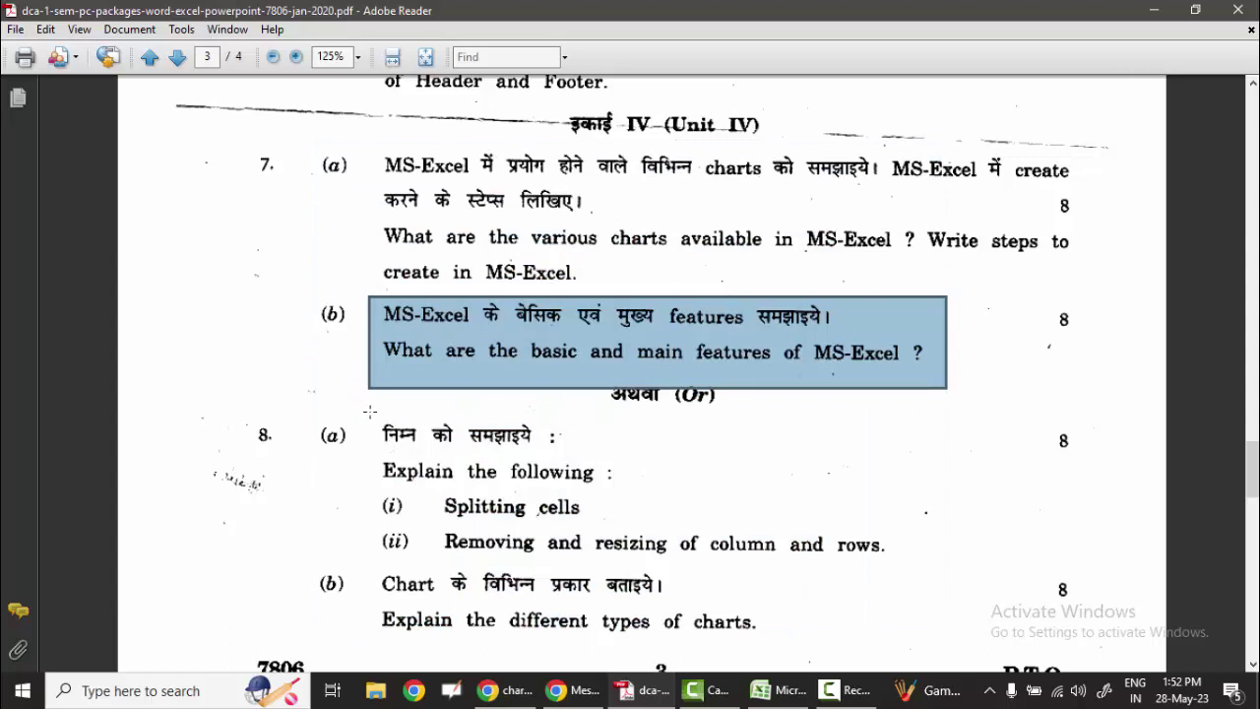
drag(371, 412, 907, 568)
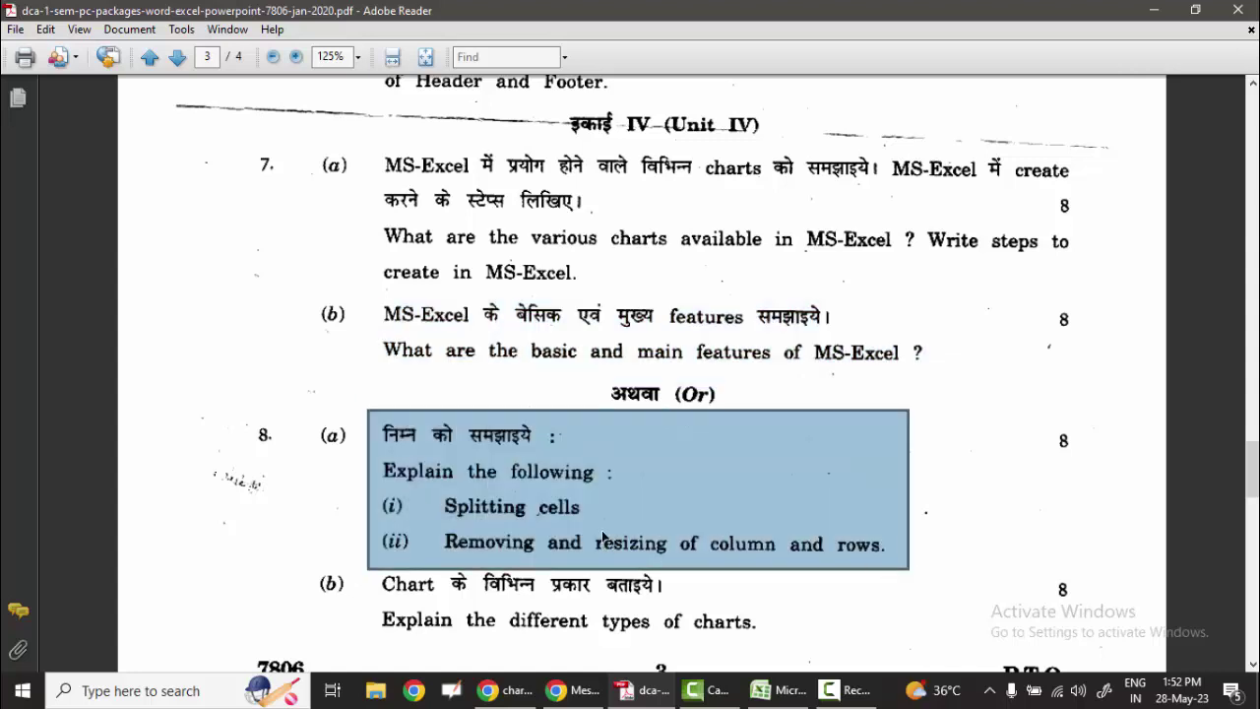
- Bring Excel's Book1 forward on the Home tab and select columns A–D, column C, and rows 1–22
click(778, 689)
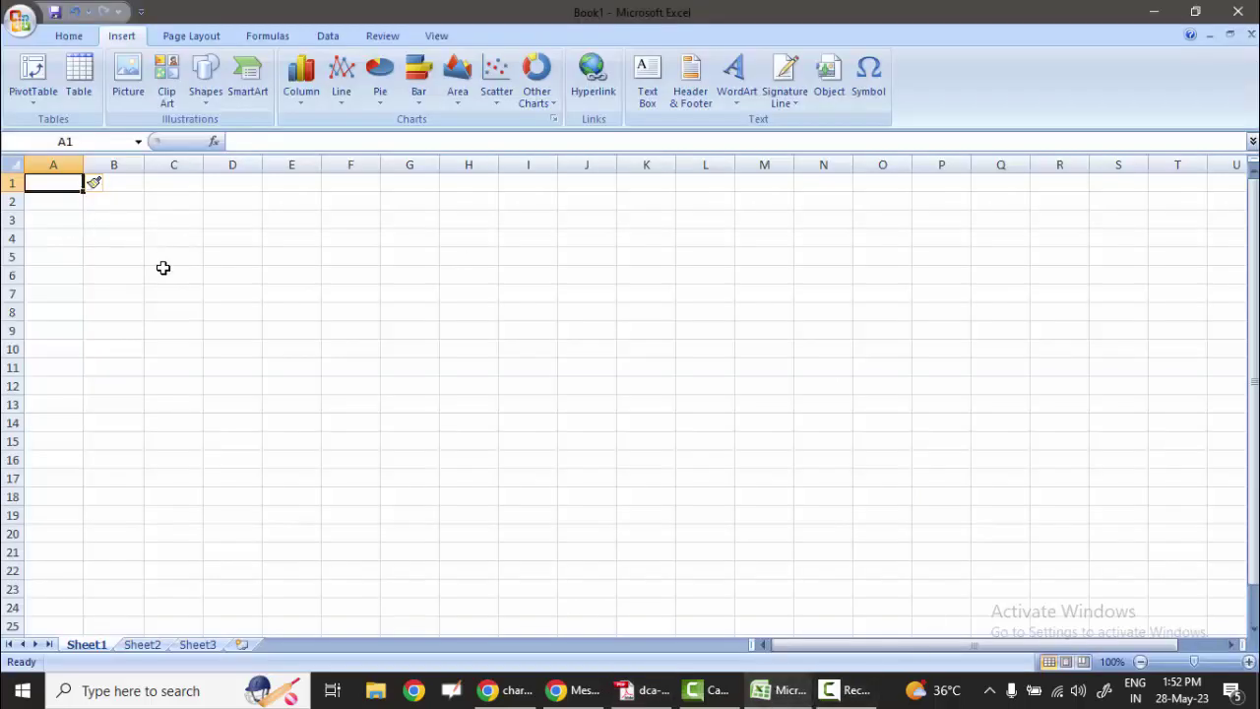
click(67, 37)
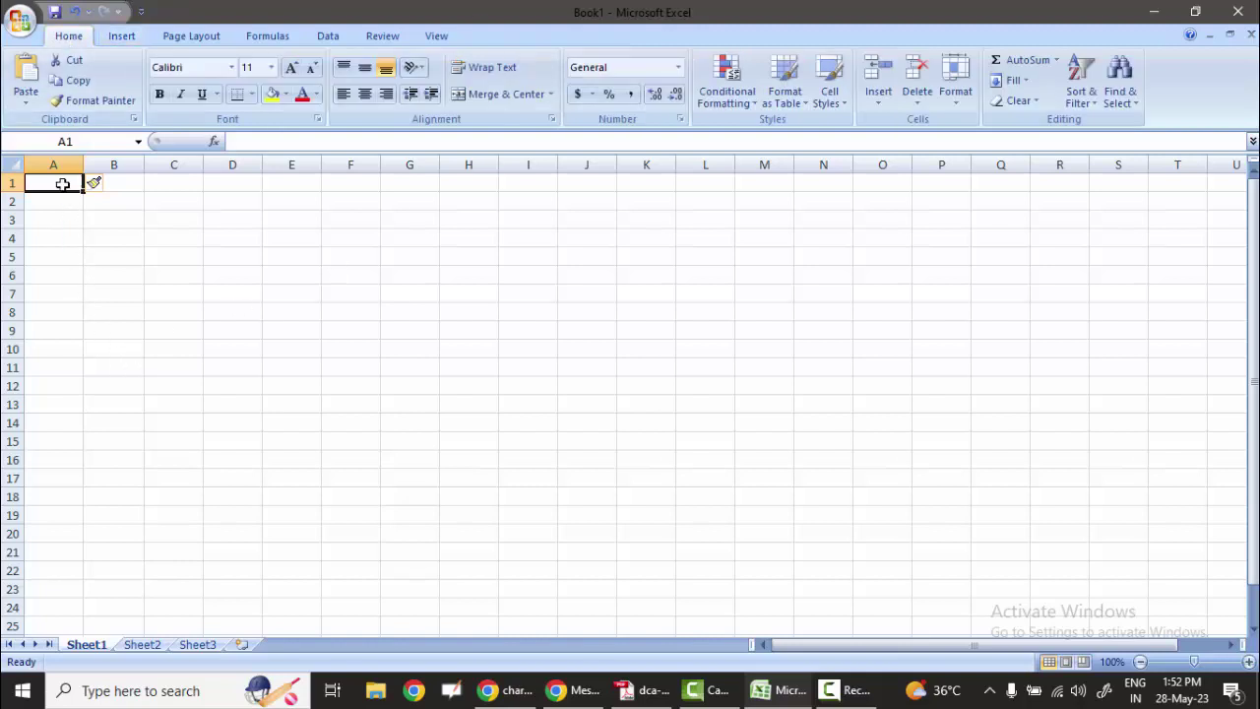
drag(62, 184, 455, 162)
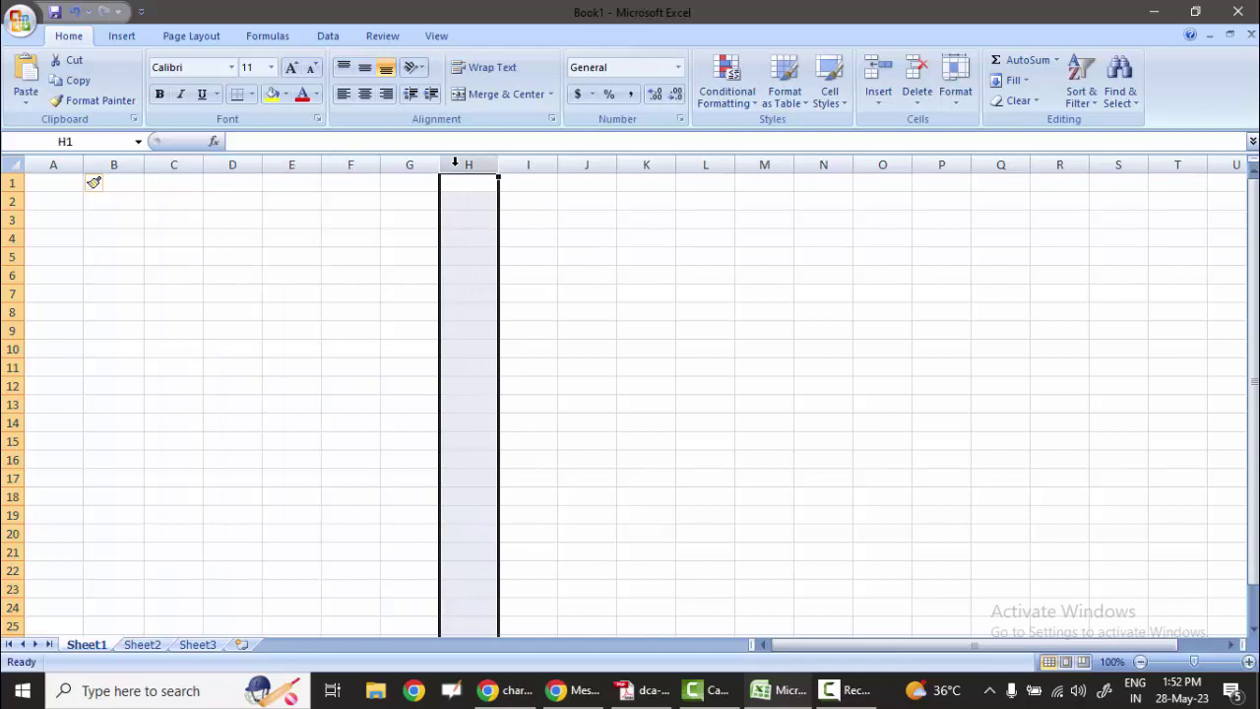
drag(455, 163, 138, 177)
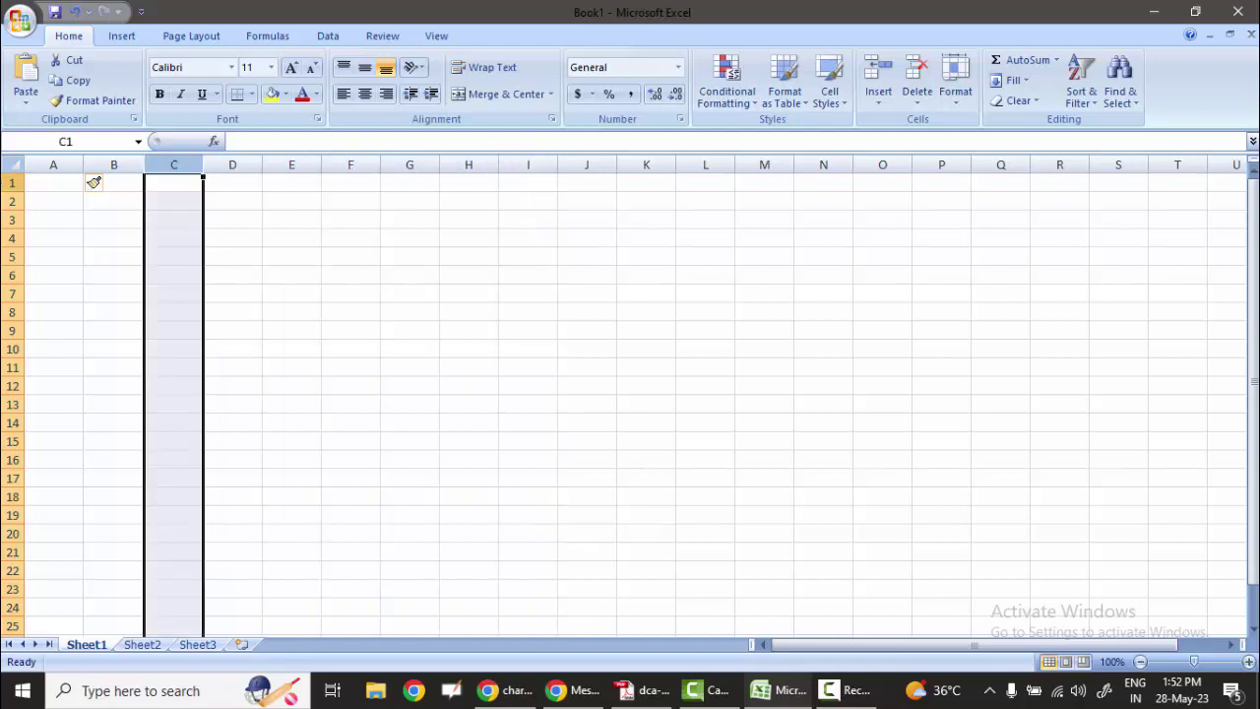
drag(11, 183, 9, 570)
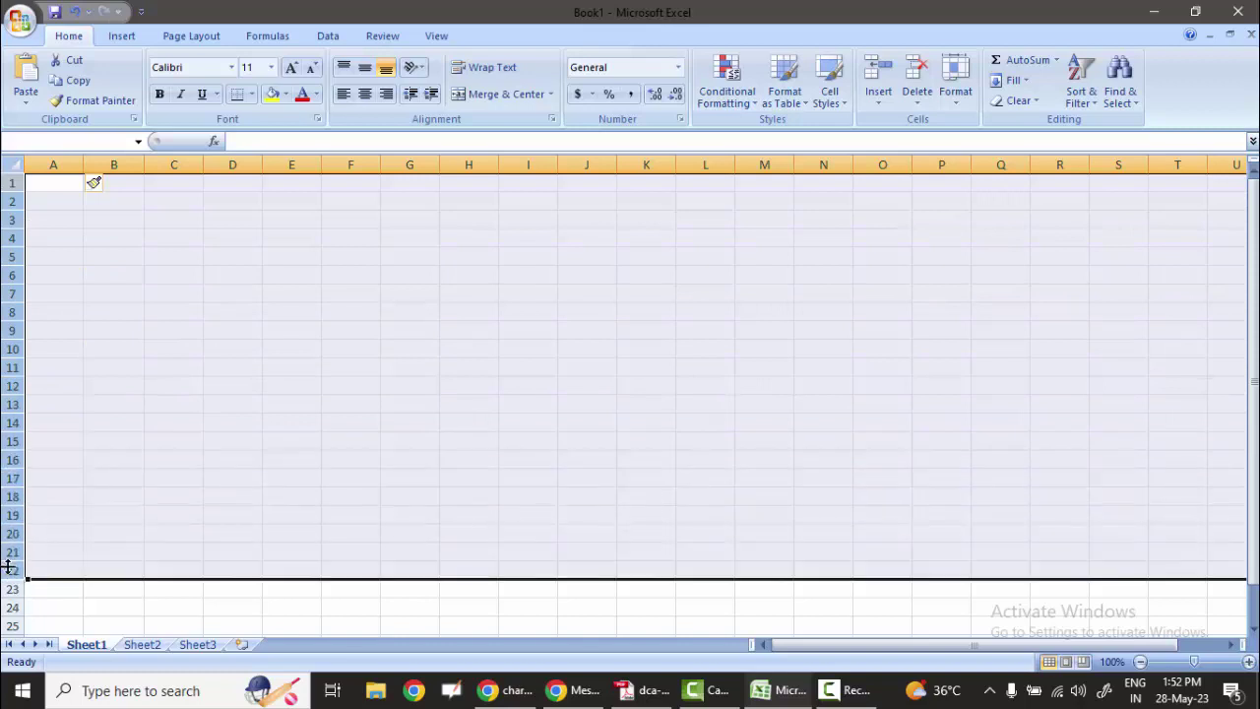
- Select cells D5, C4, D5 and D6, then range A1:G18, then F12 and F5
click(232, 260)
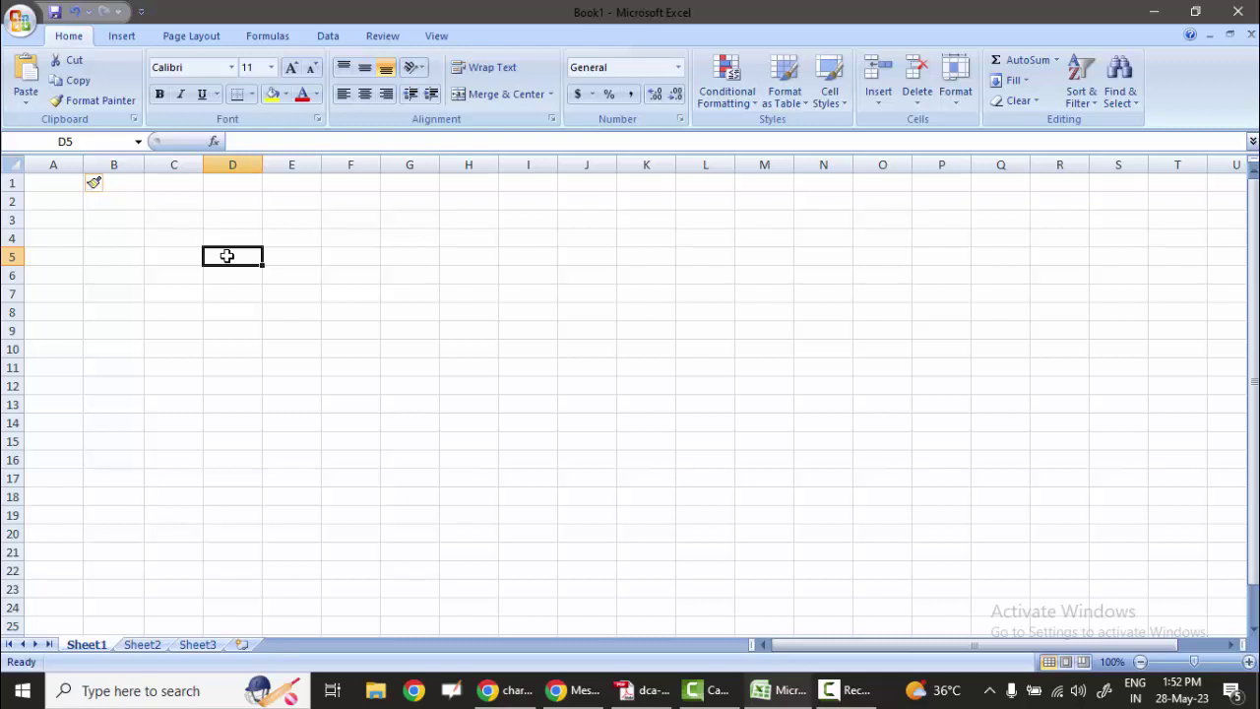
click(169, 244)
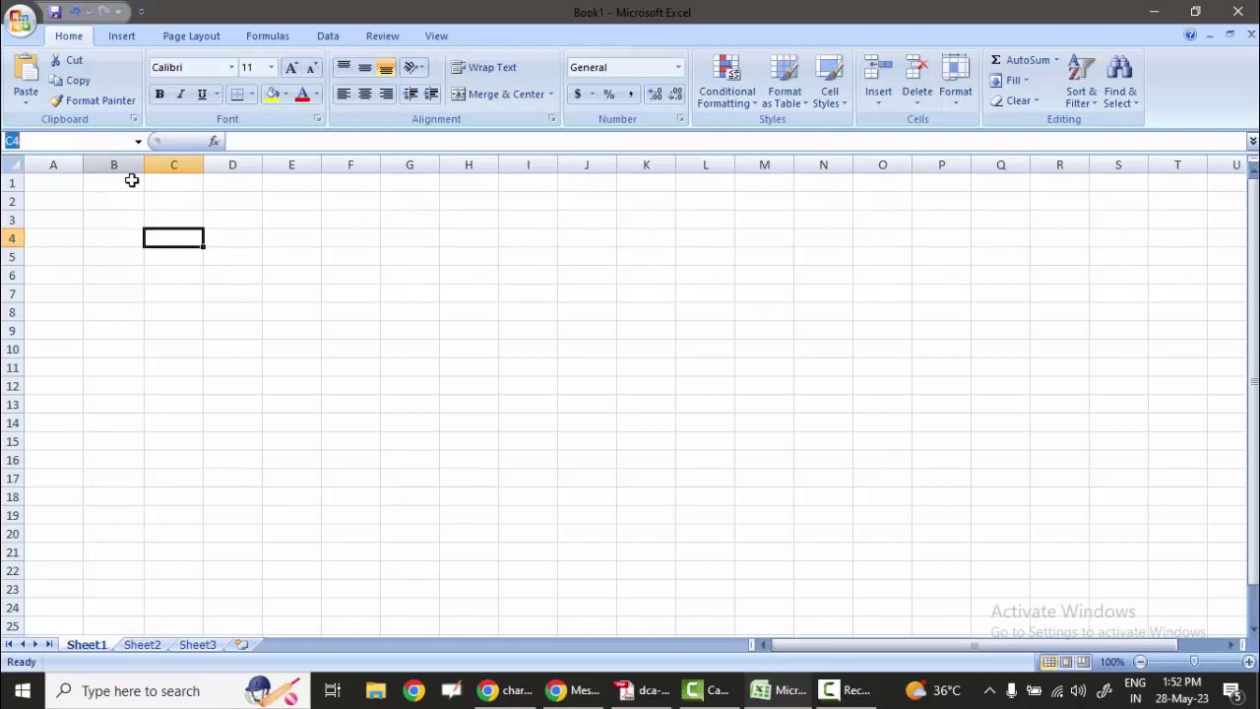
click(227, 252)
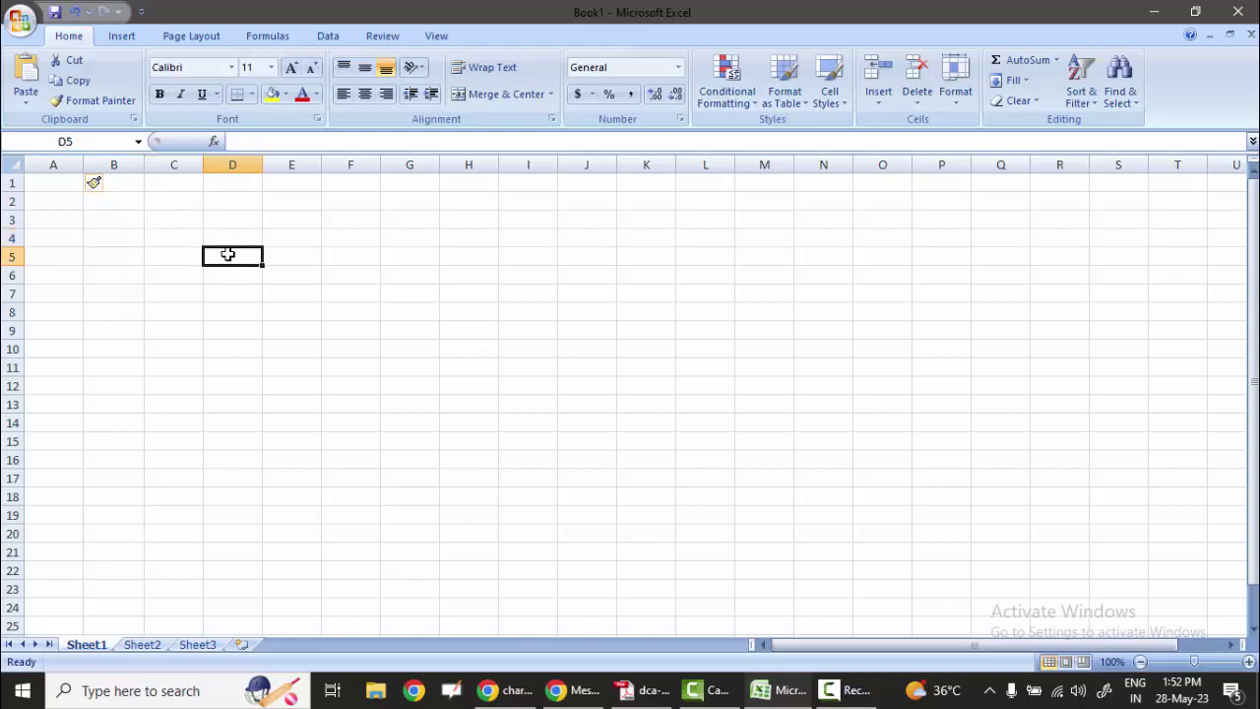
click(240, 279)
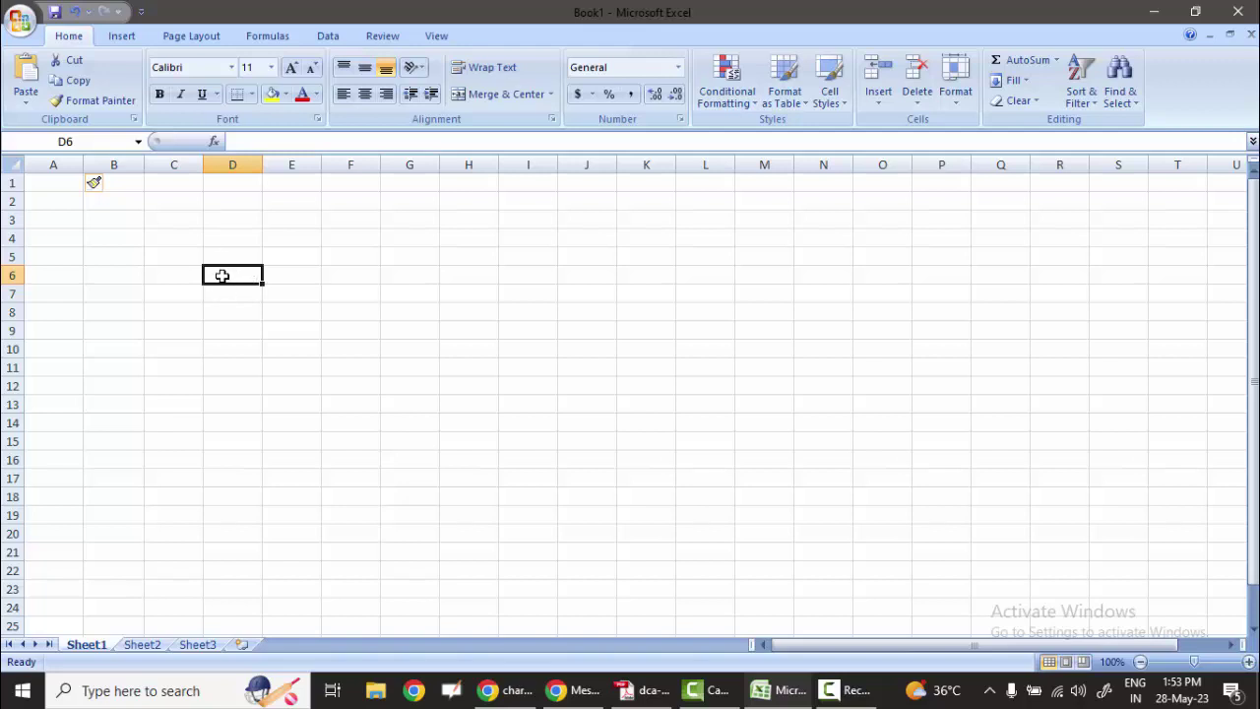
mouse_move(44, 184)
mouse_down()
mouse_move(435, 513)
mouse_move(560, 580)
mouse_up()
click(341, 382)
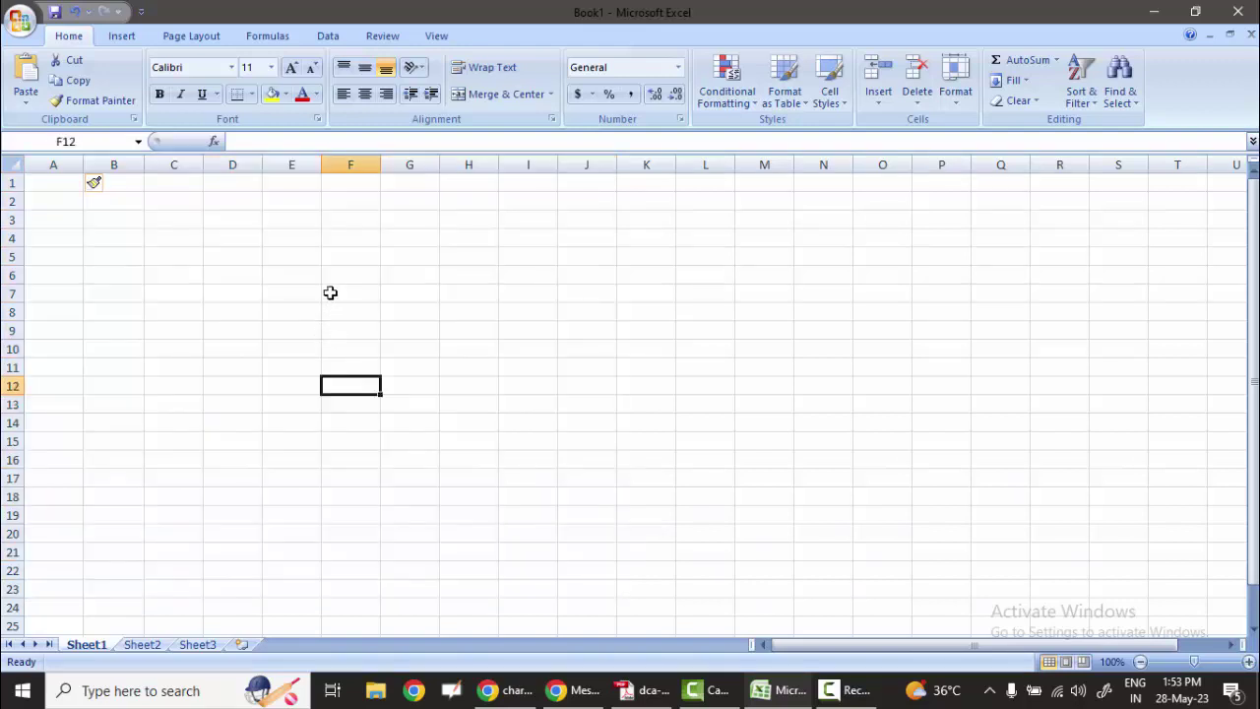
click(341, 261)
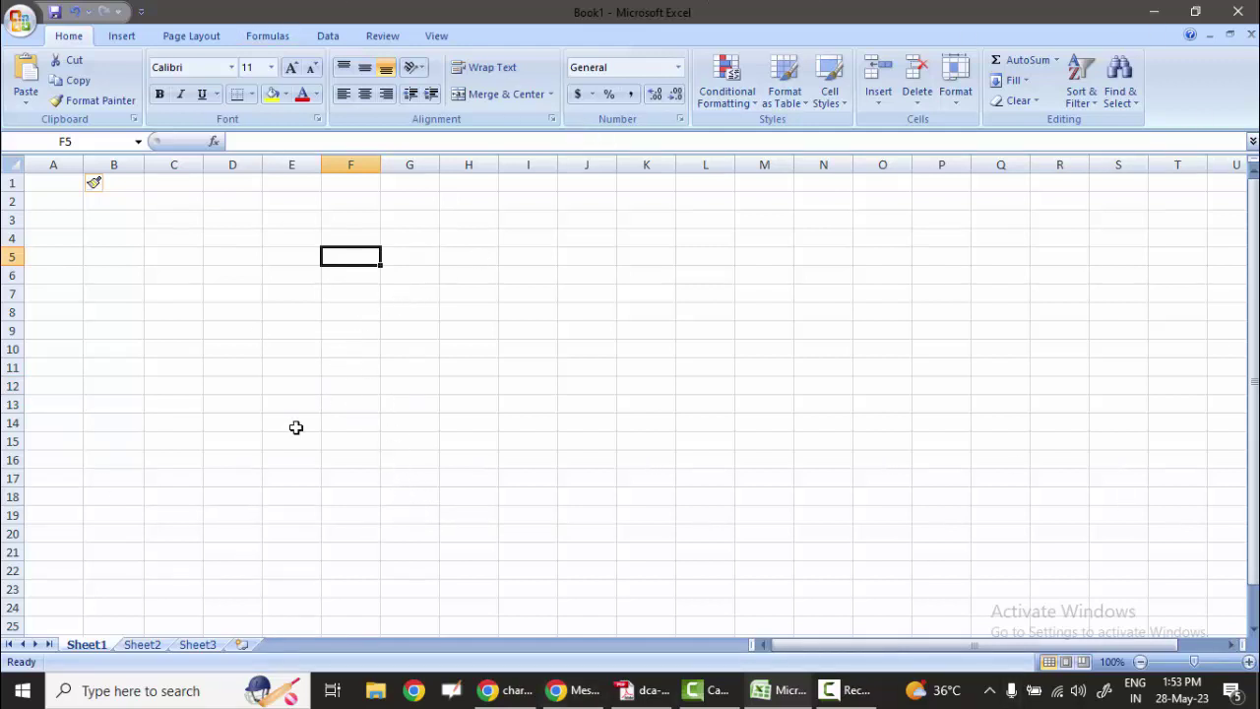
- Flip through the Sheet1, Sheet2 and Sheet3 tabs, ending back on Sheet1
click(140, 645)
click(195, 645)
click(86, 645)
click(140, 645)
click(197, 645)
click(87, 645)
click(141, 645)
click(197, 645)
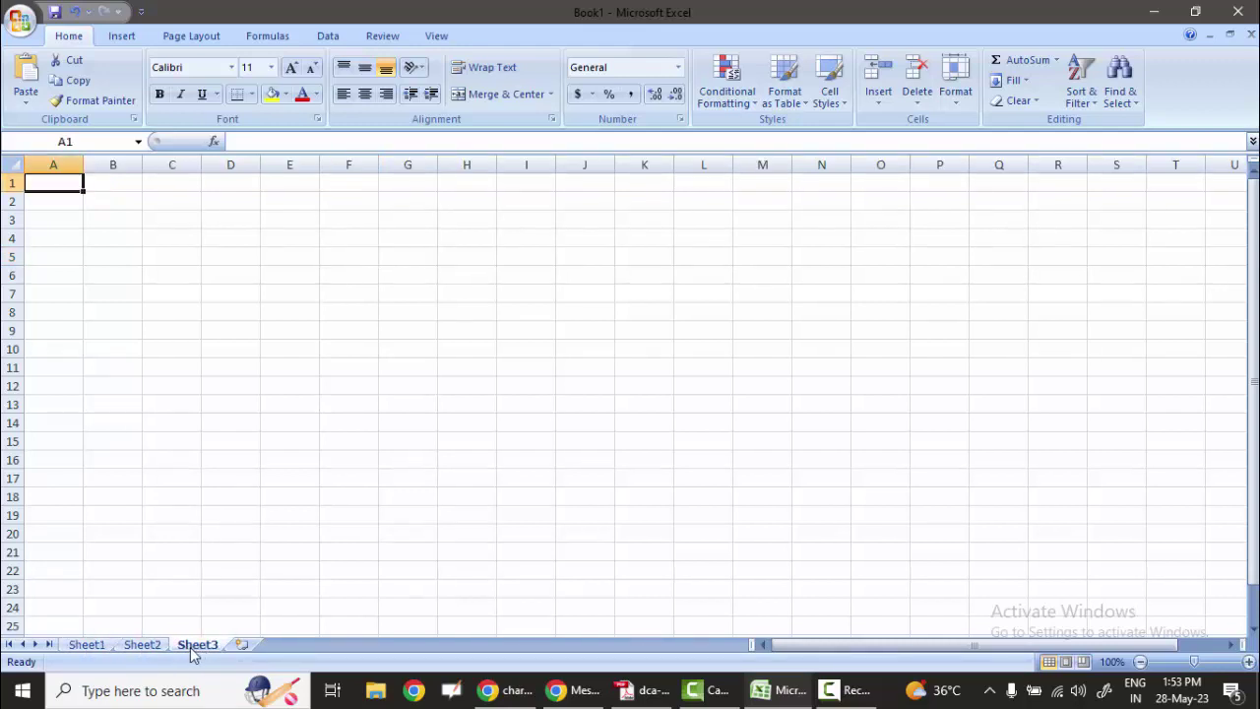
click(87, 645)
- Rename Sheet1 to '10th' and Sheet2 to '12th', ending on the 10th sheet's grid
right_click(96, 650)
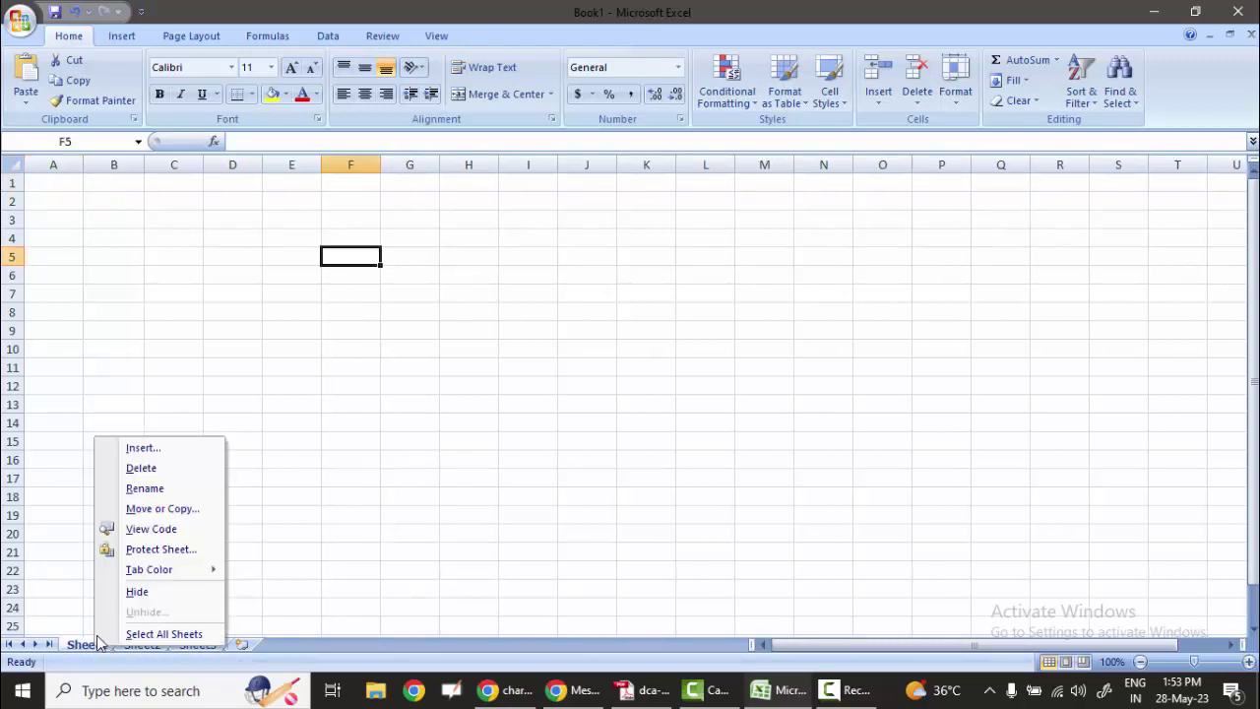
click(146, 490)
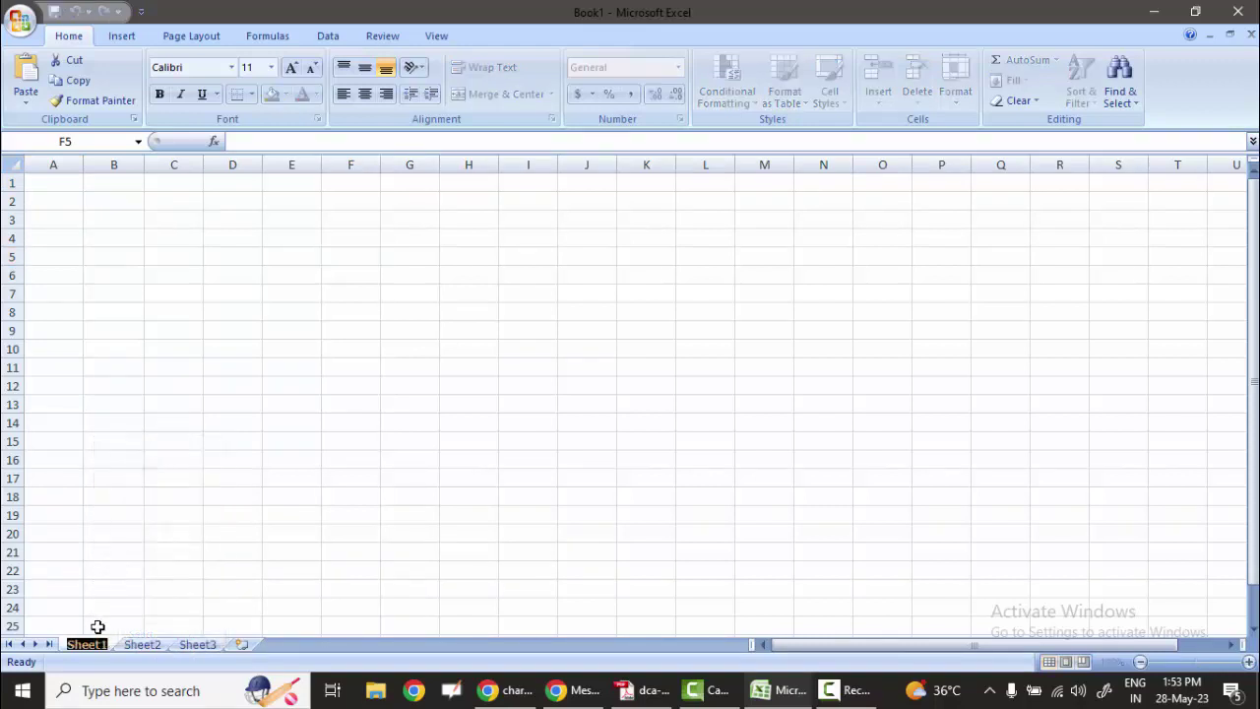
text(10th)
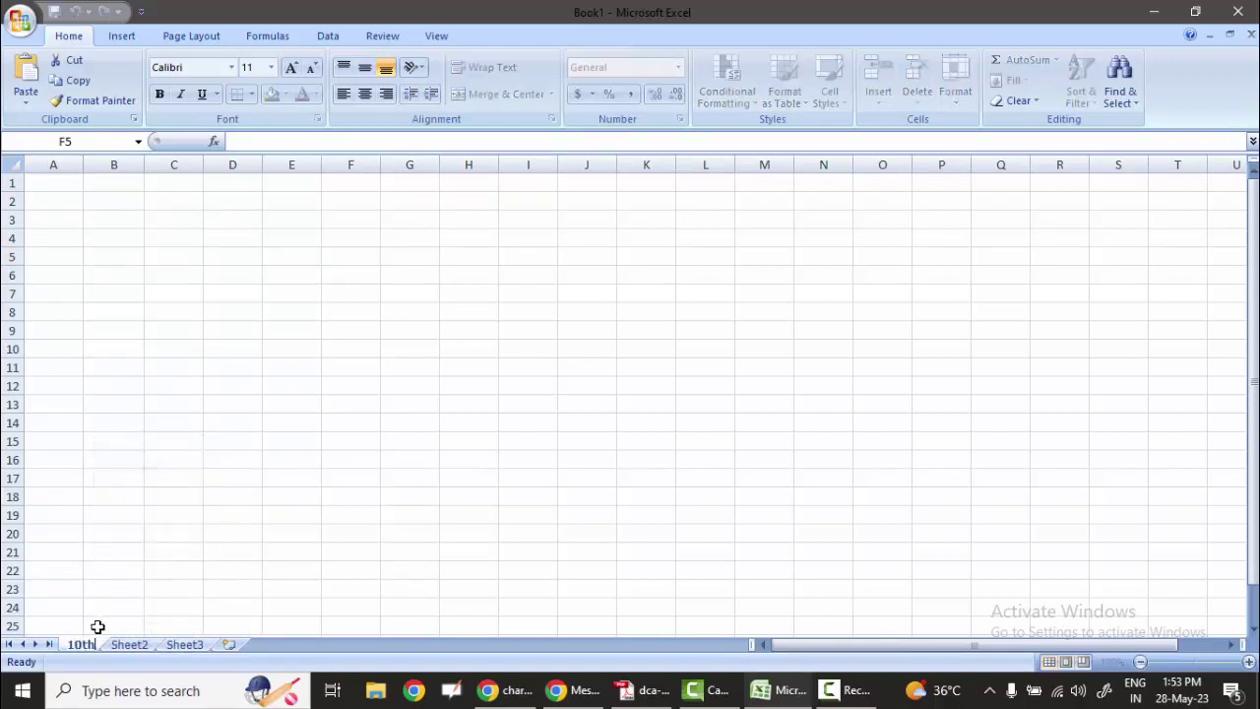
right_click(126, 646)
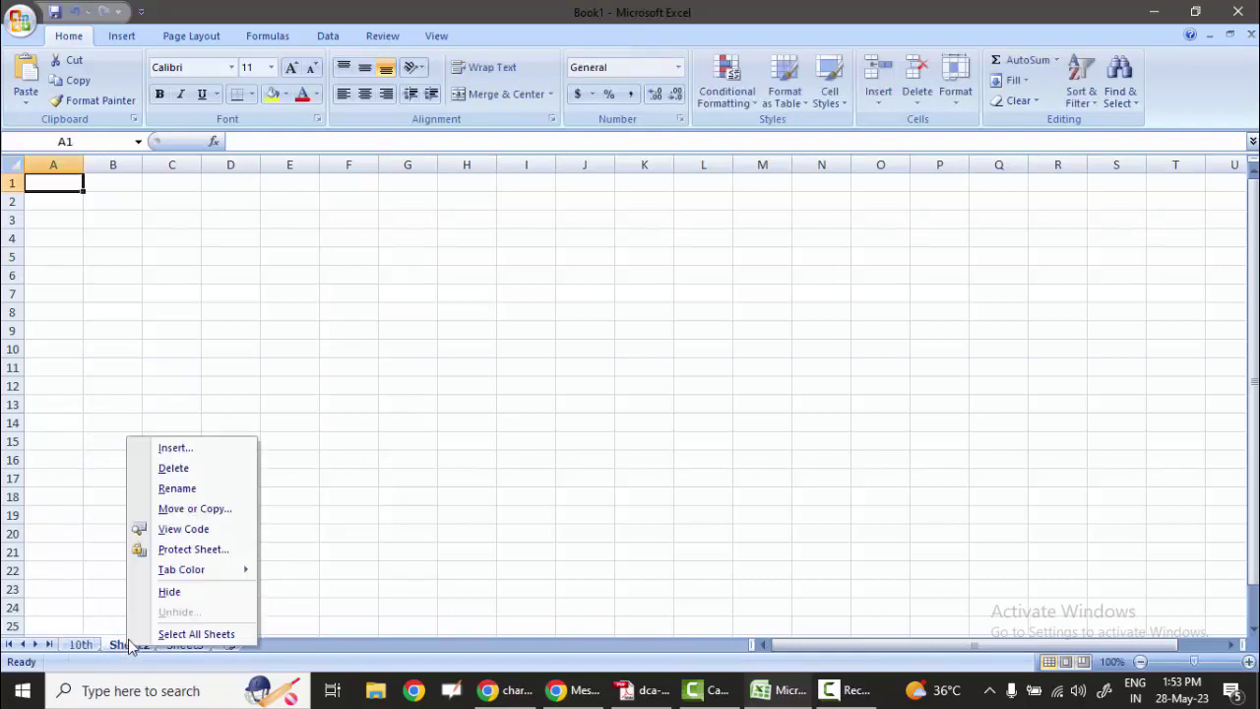
click(174, 490)
text(12th)
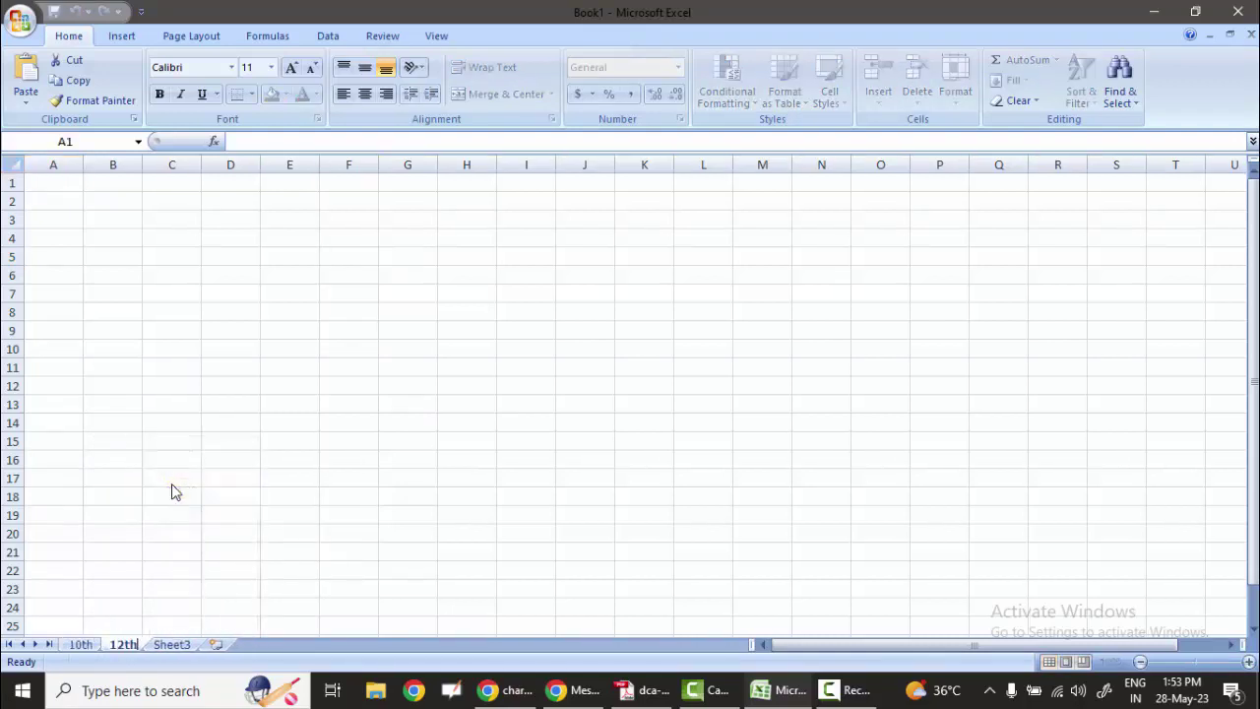
click(172, 485)
right_click(78, 647)
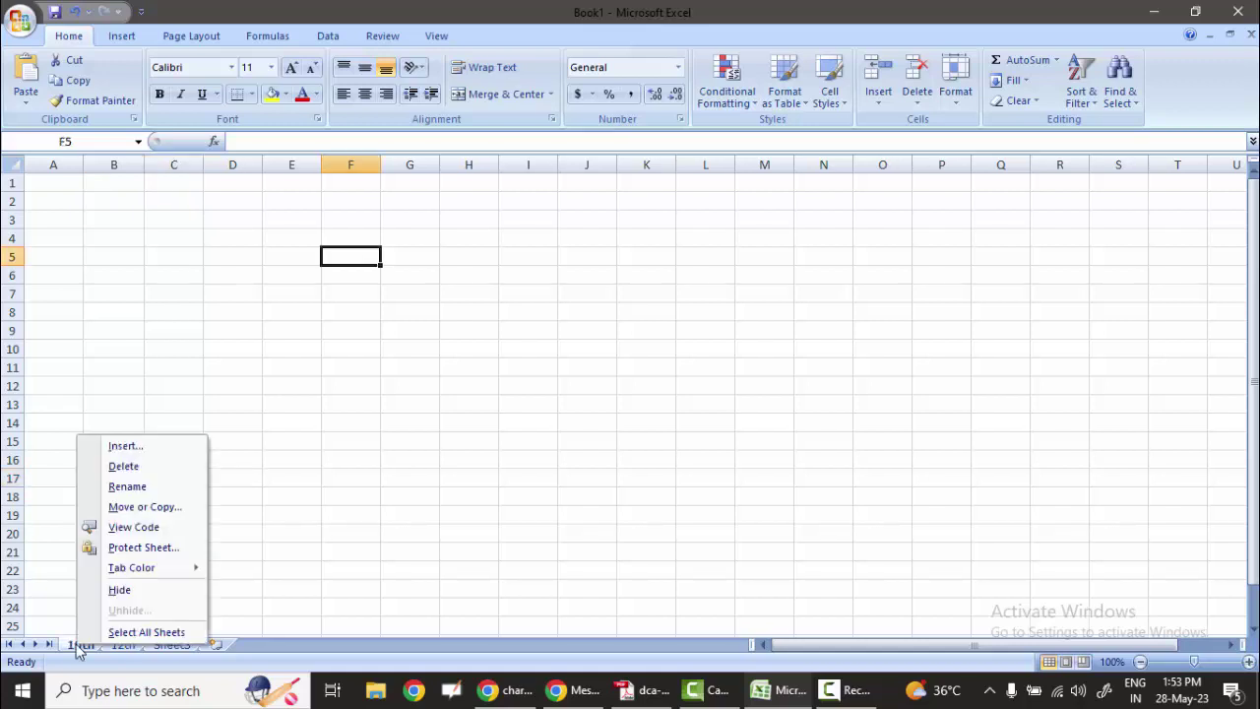
key(Escape)
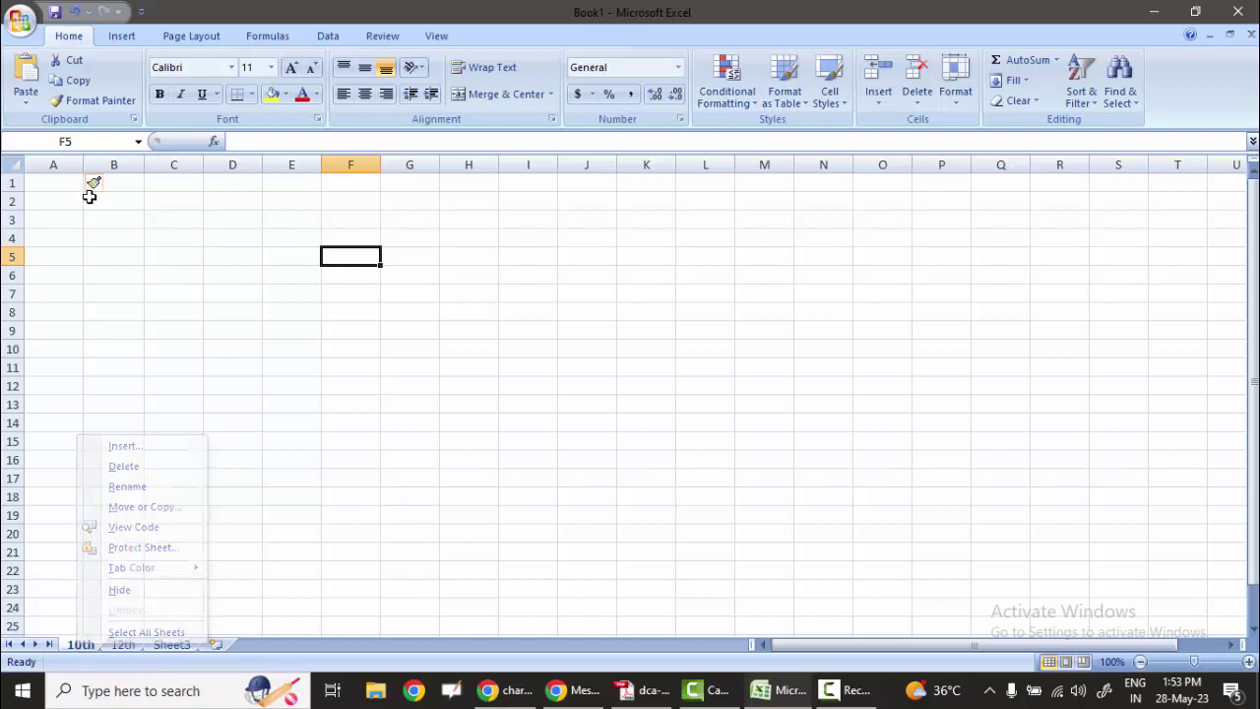
click(44, 182)
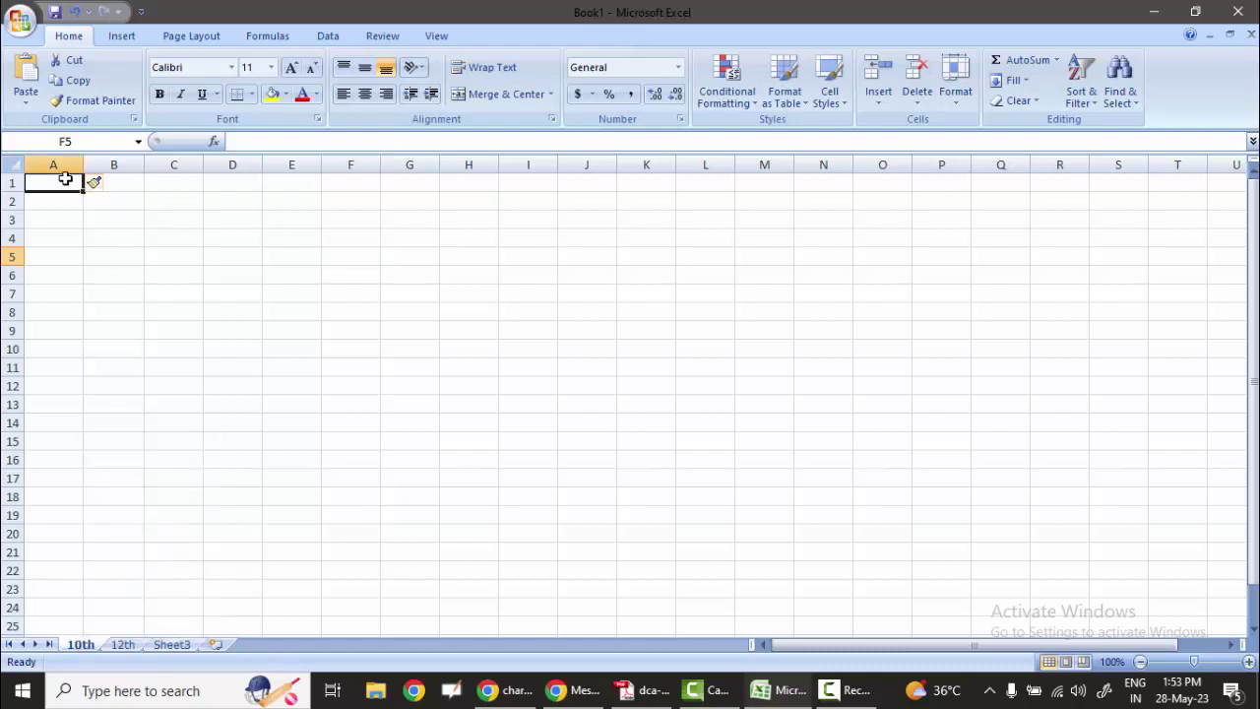
- Show column E's context menu, dismiss it, then select row 3 and show its context menu
right_click(292, 168)
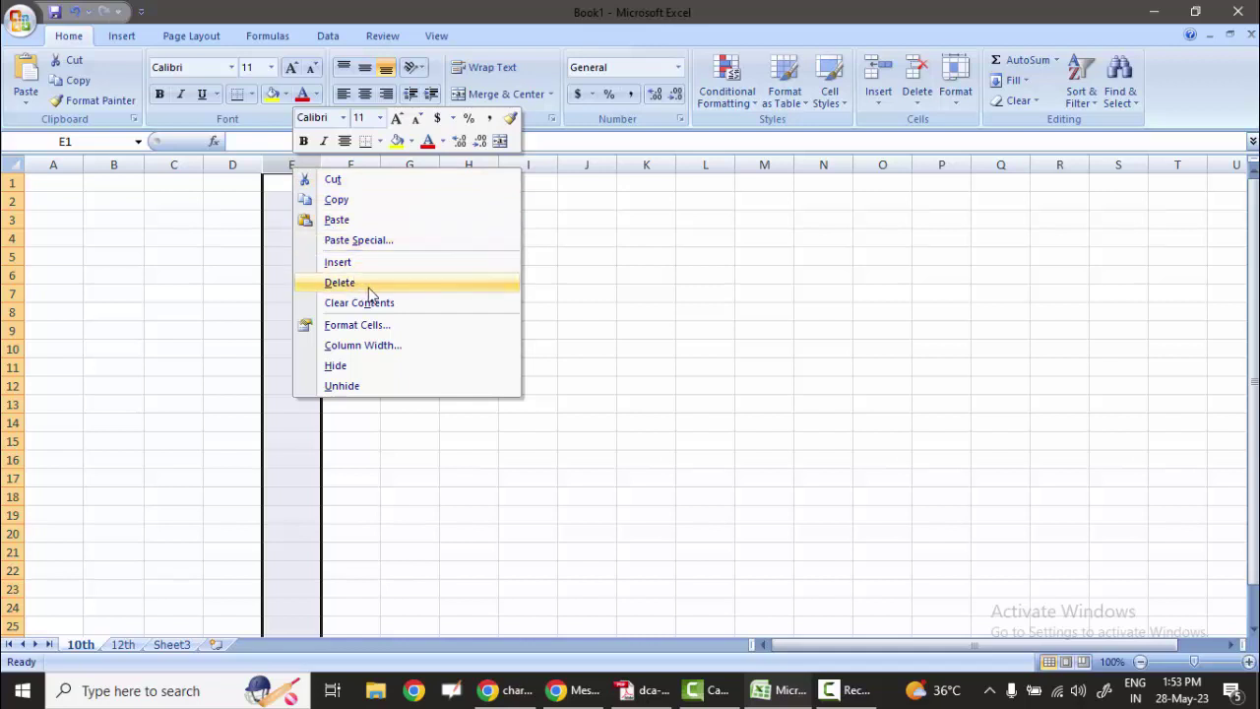
click(10, 205)
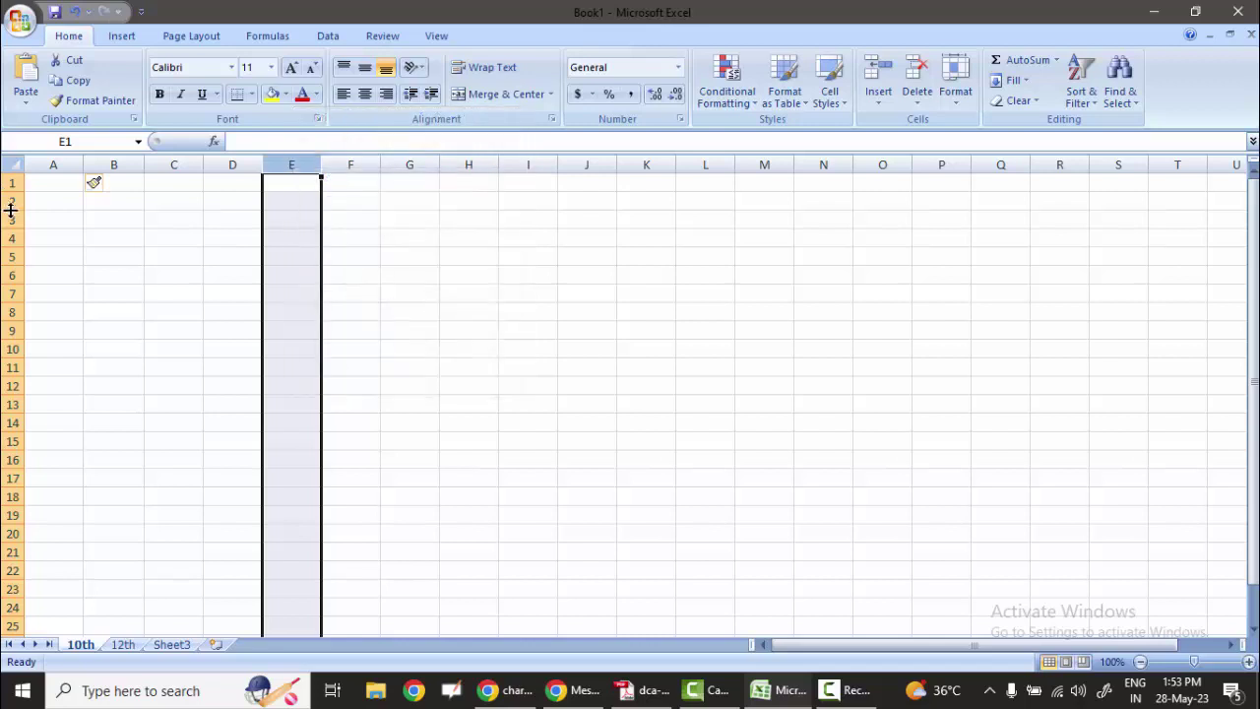
drag(11, 210, 11, 217)
click(12, 219)
right_click(12, 220)
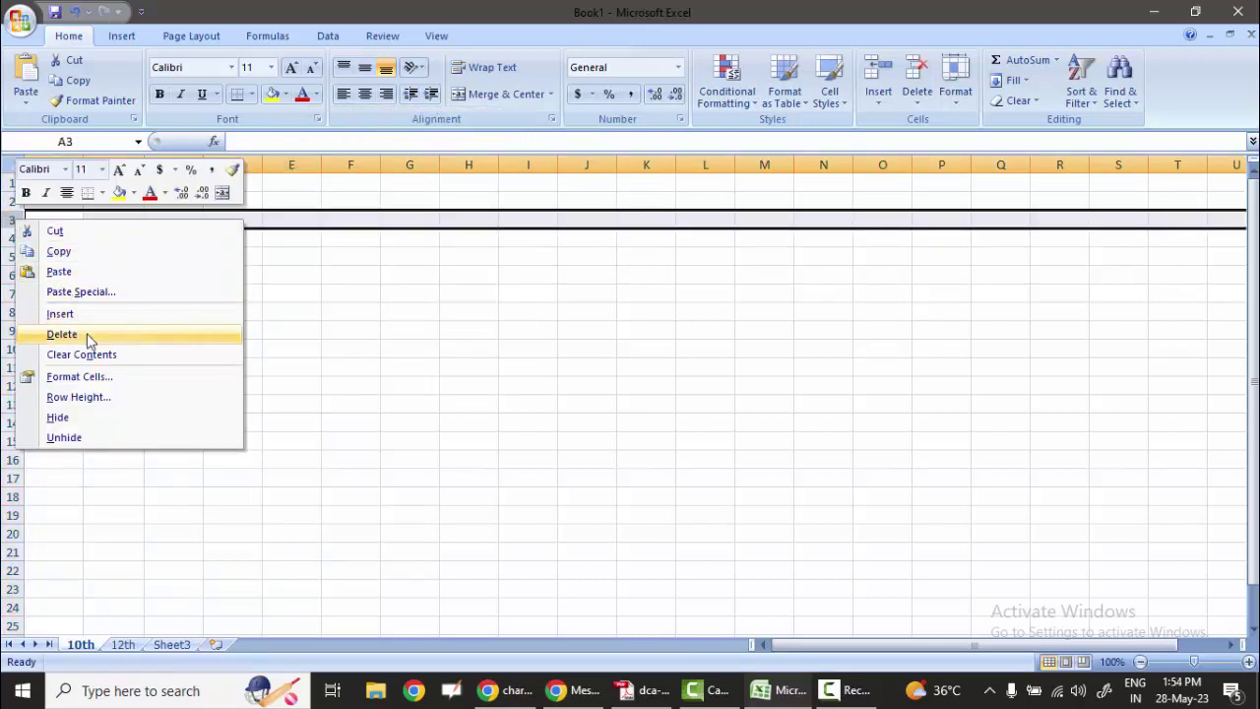
- Widen columns D, F and G and narrow column C
click(309, 324)
mouse_move(262, 165)
mouse_down()
mouse_move(589, 169)
mouse_move(490, 165)
mouse_up()
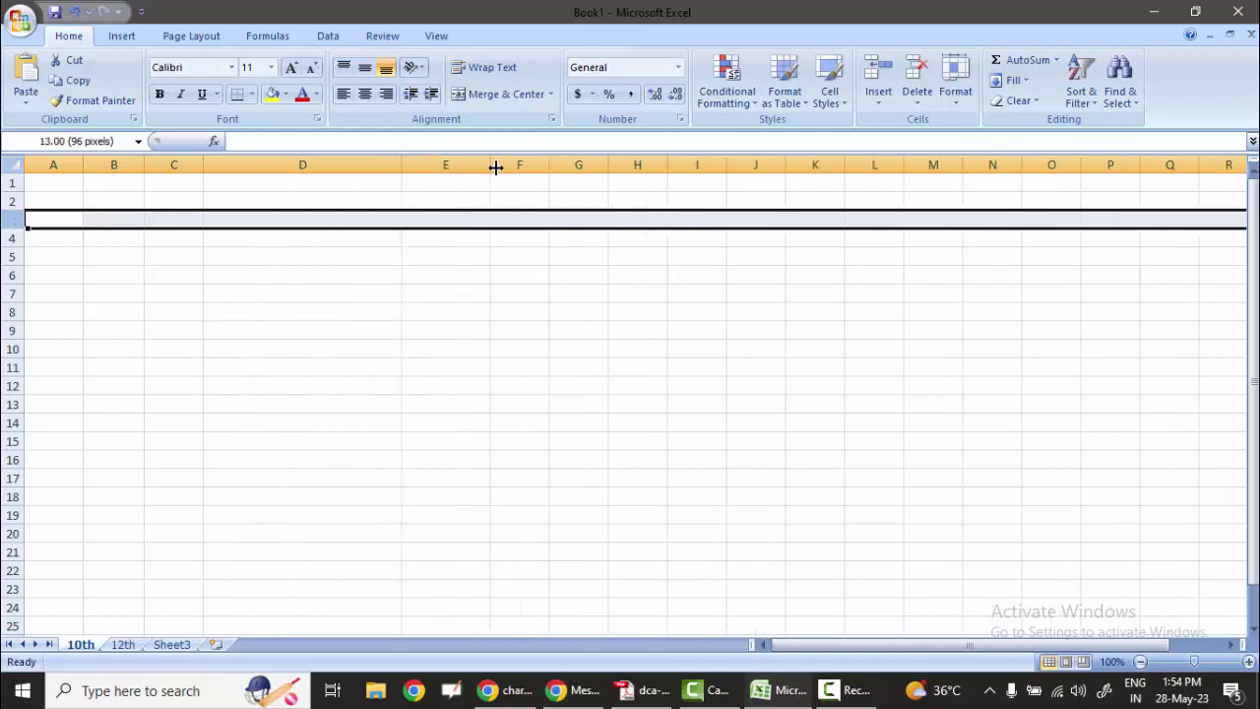
drag(204, 165, 152, 167)
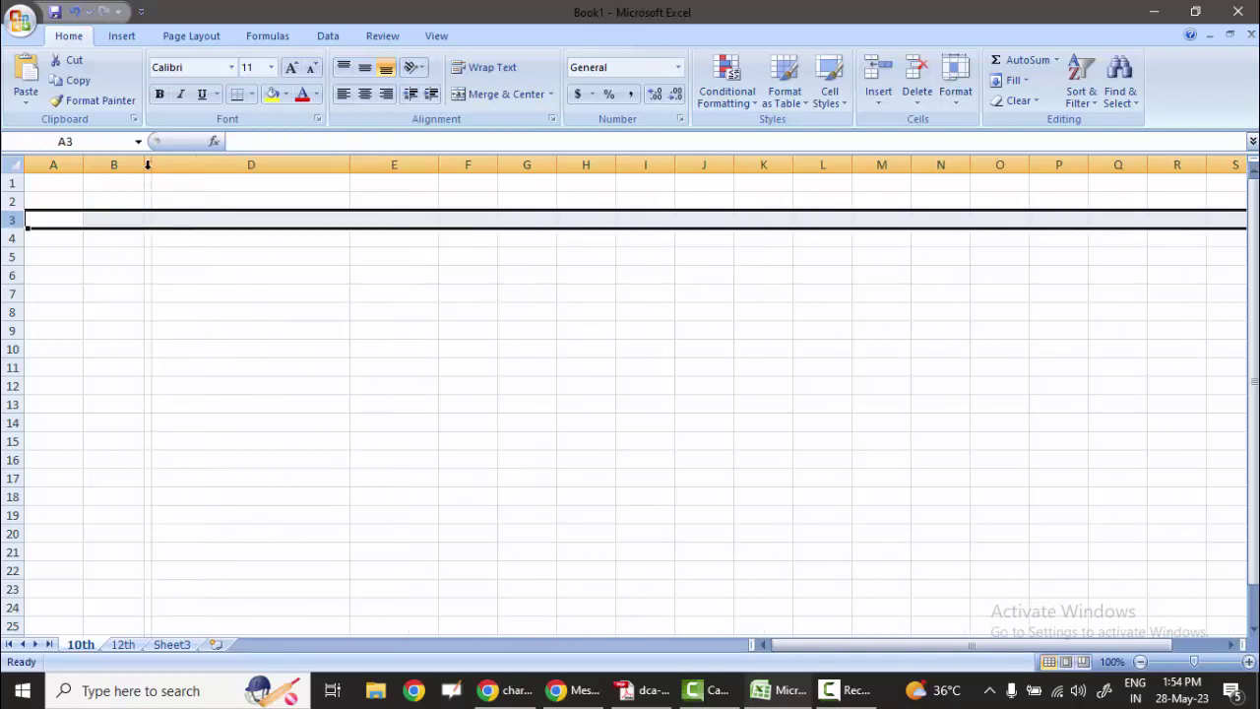
drag(497, 165, 801, 165)
- Make rows 3, 17 and 10 taller than the rest
drag(13, 238, 14, 287)
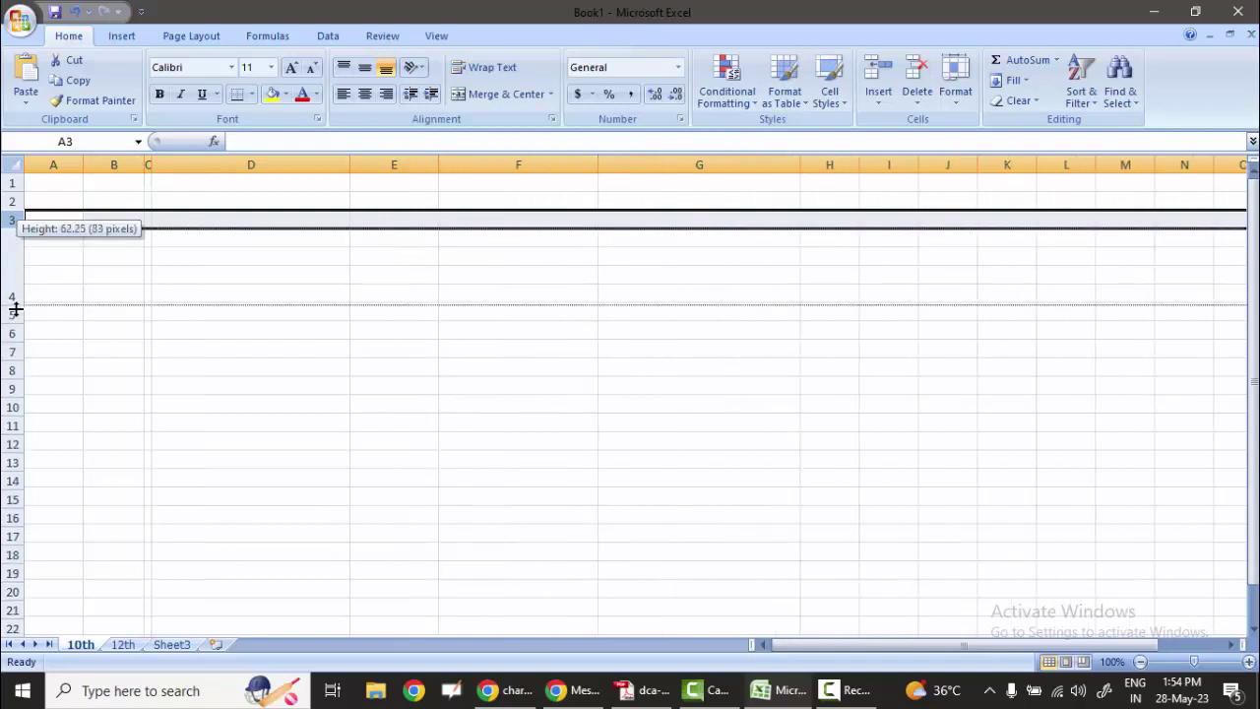
drag(4, 444, 10, 585)
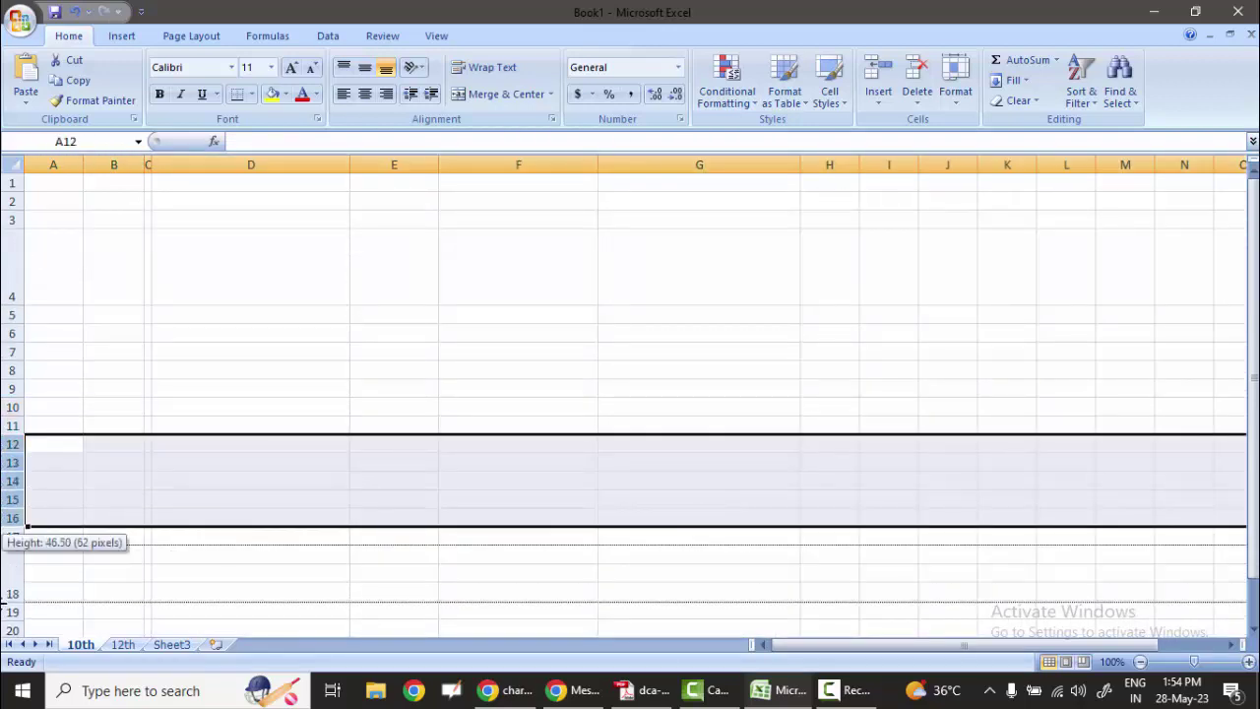
mouse_move(4, 444)
mouse_down()
mouse_move(5, 406)
mouse_move(6, 444)
mouse_up()
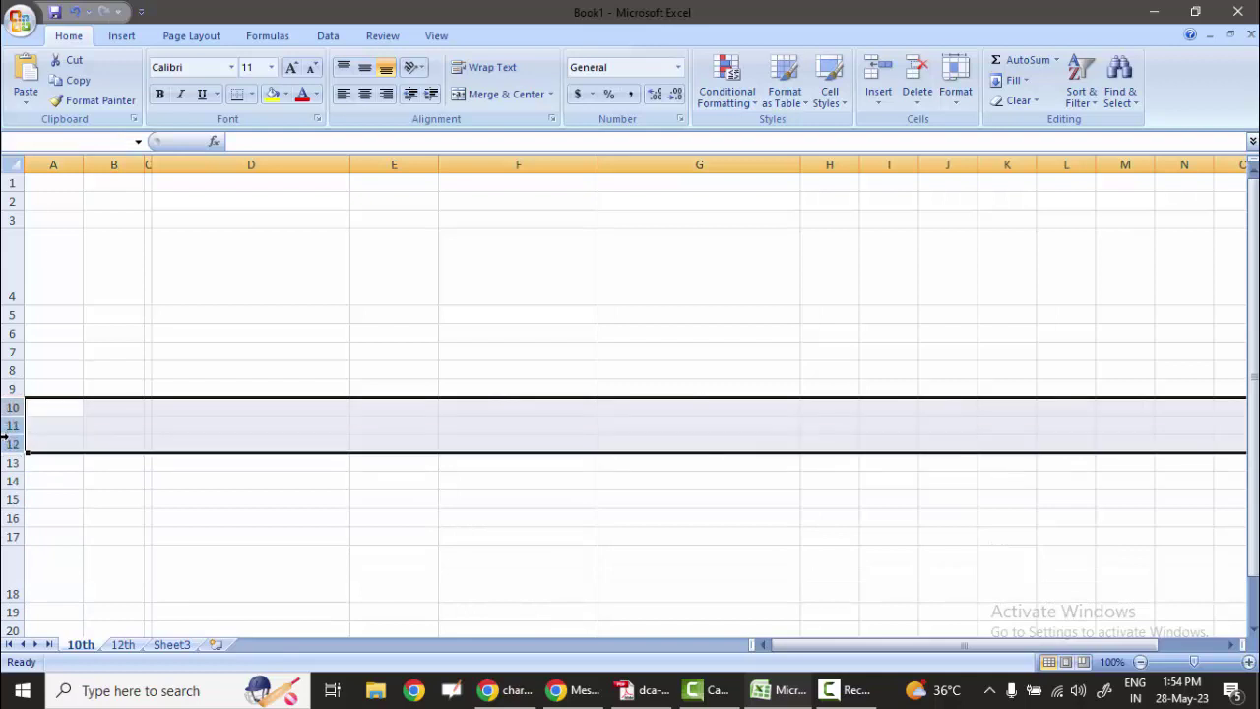
drag(48, 460, 107, 442)
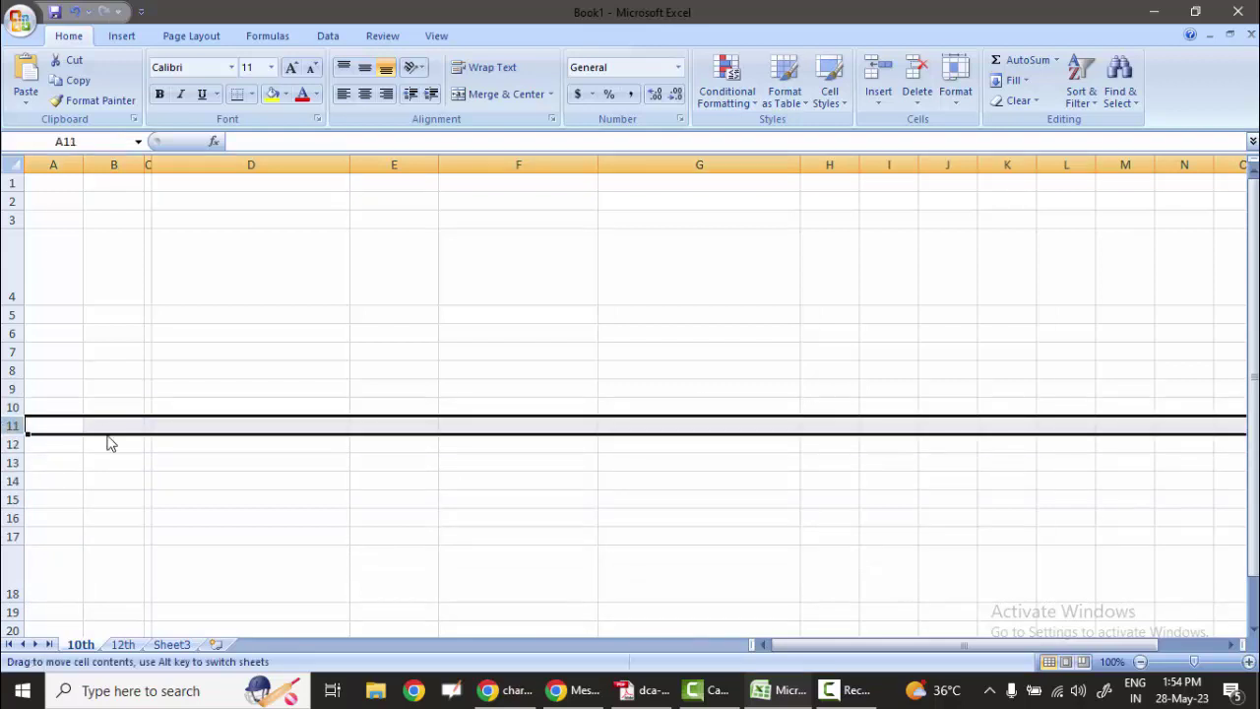
drag(11, 415, 19, 436)
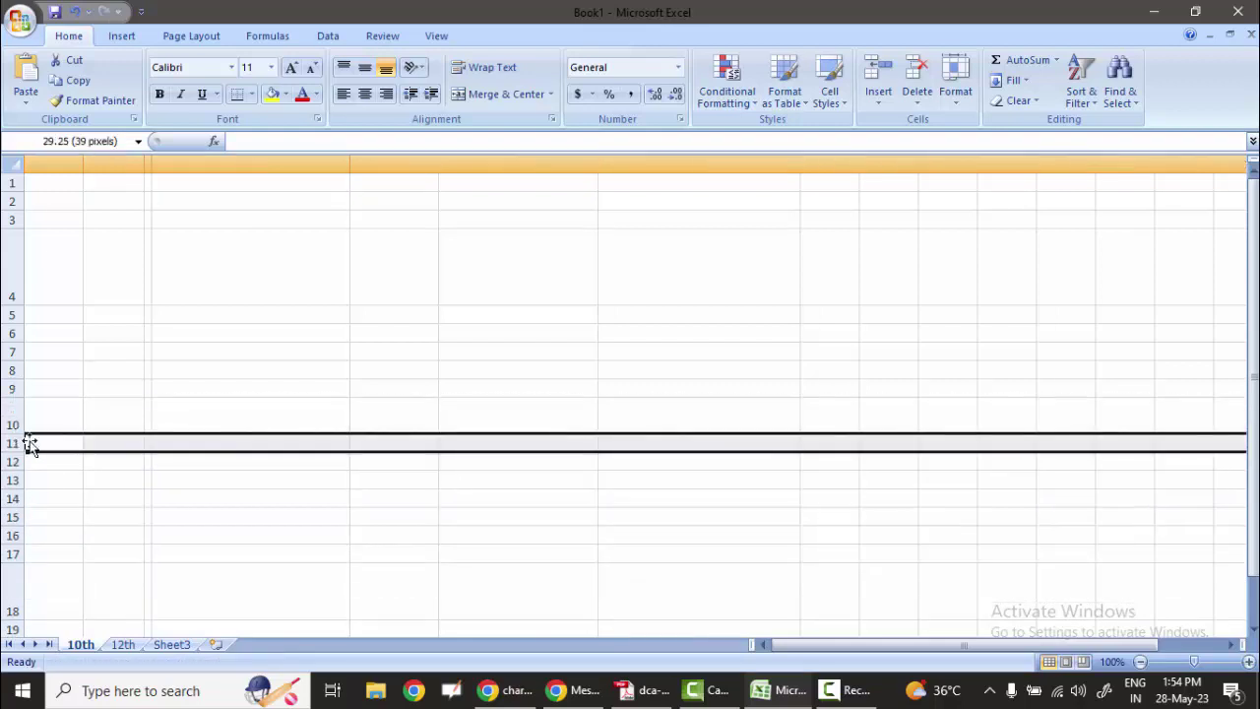
- Select the whole sheet, give every column one width and every row one height, ending on A1
click(11, 166)
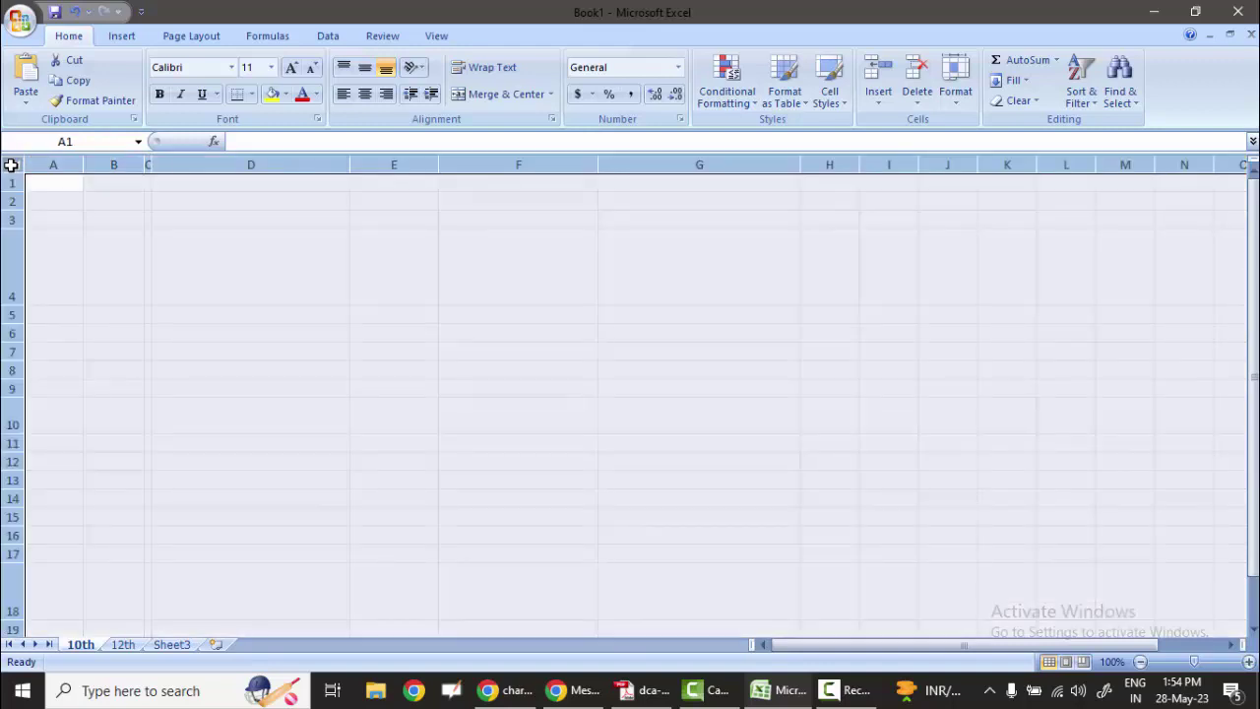
drag(83, 164, 78, 164)
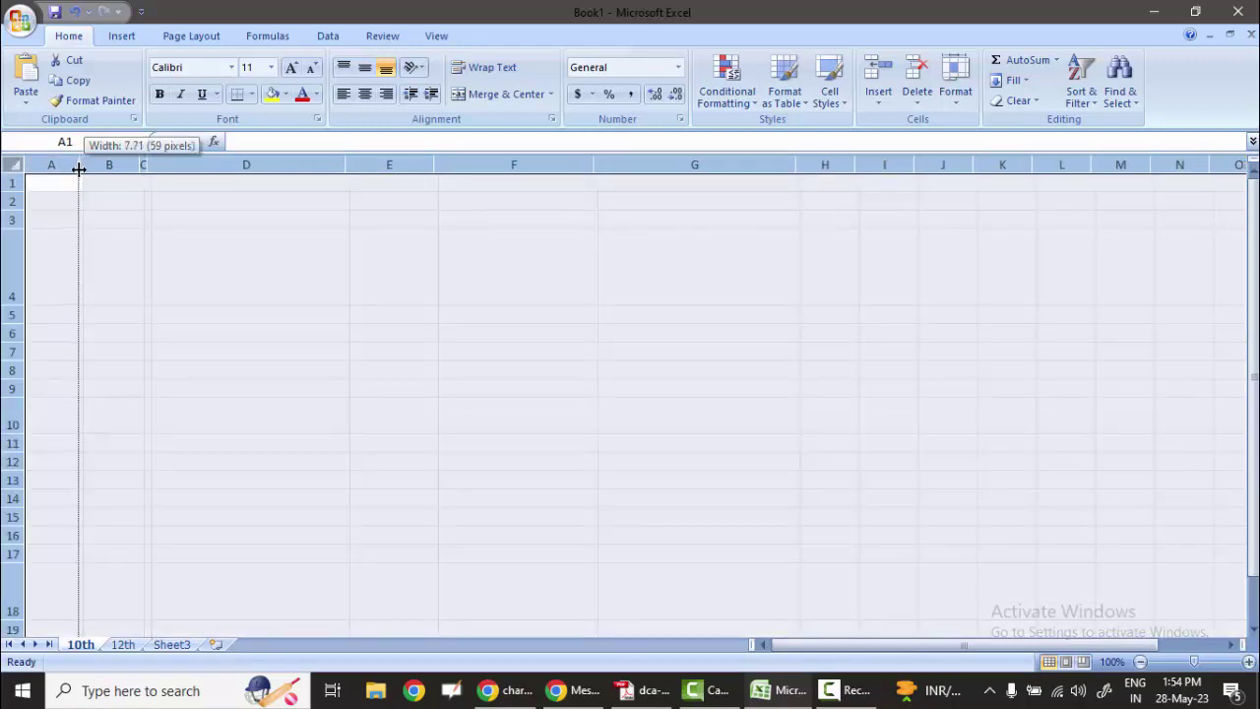
drag(12, 210, 12, 214)
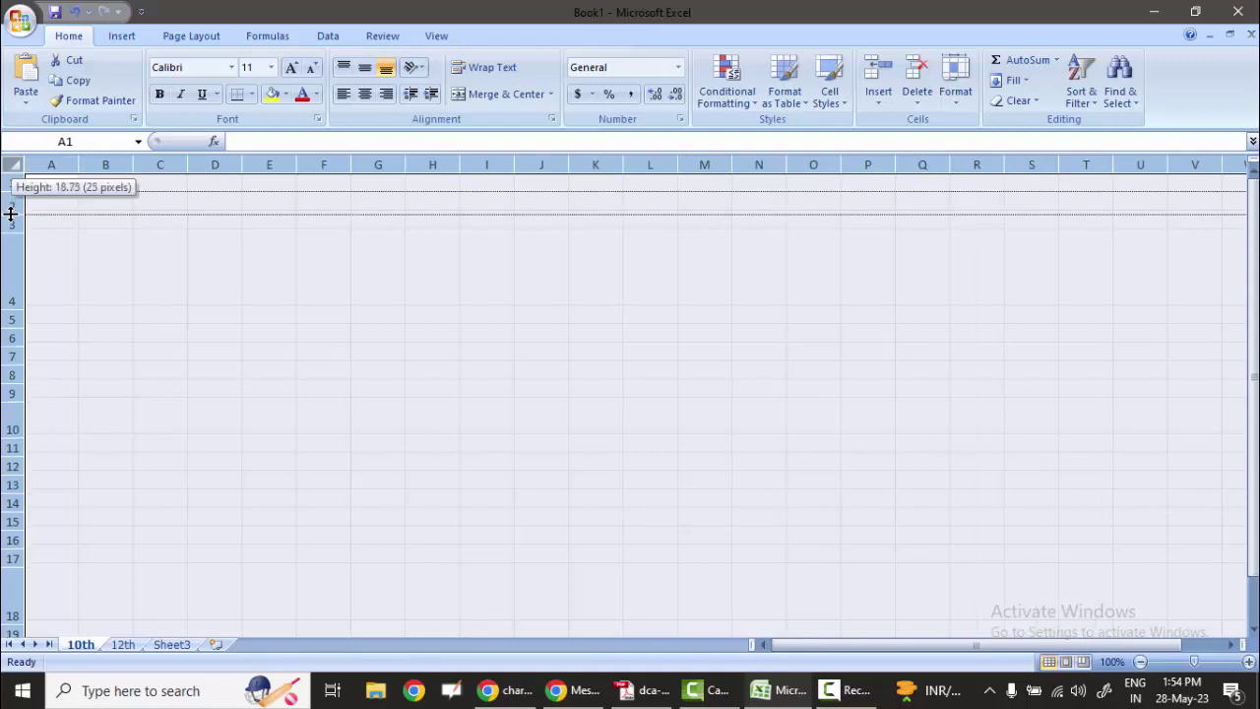
click(142, 225)
click(54, 182)
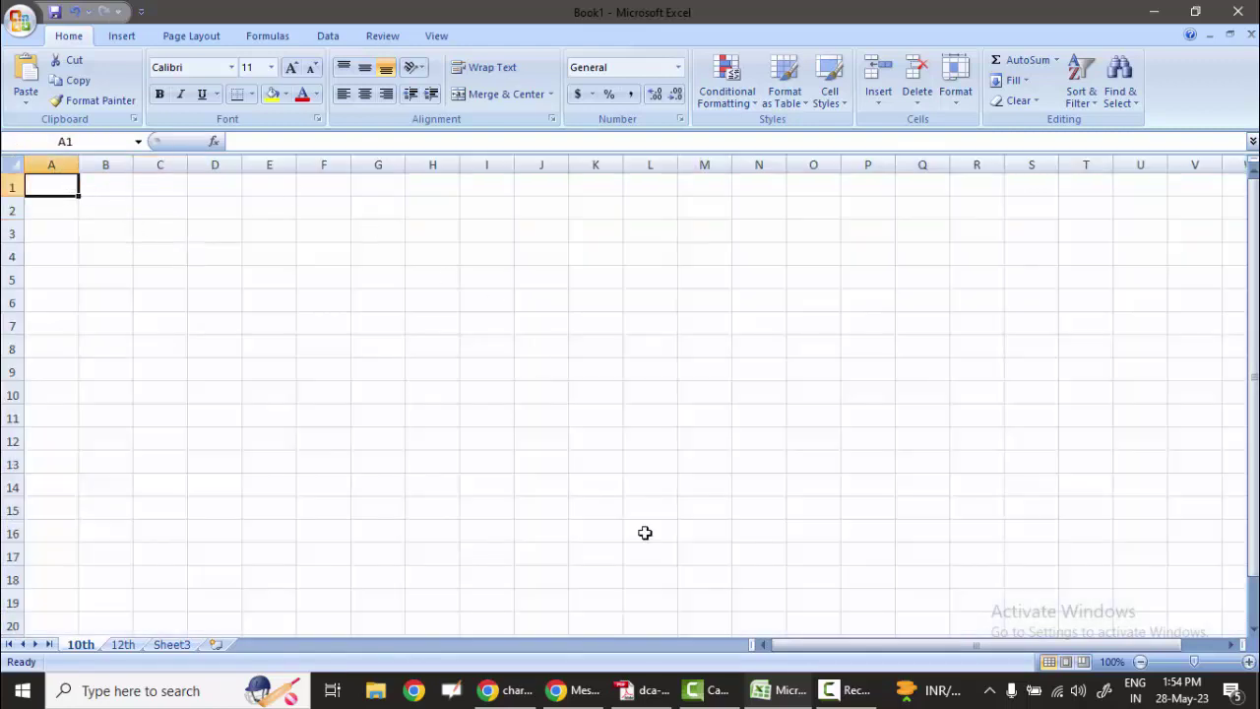
click(22, 164)
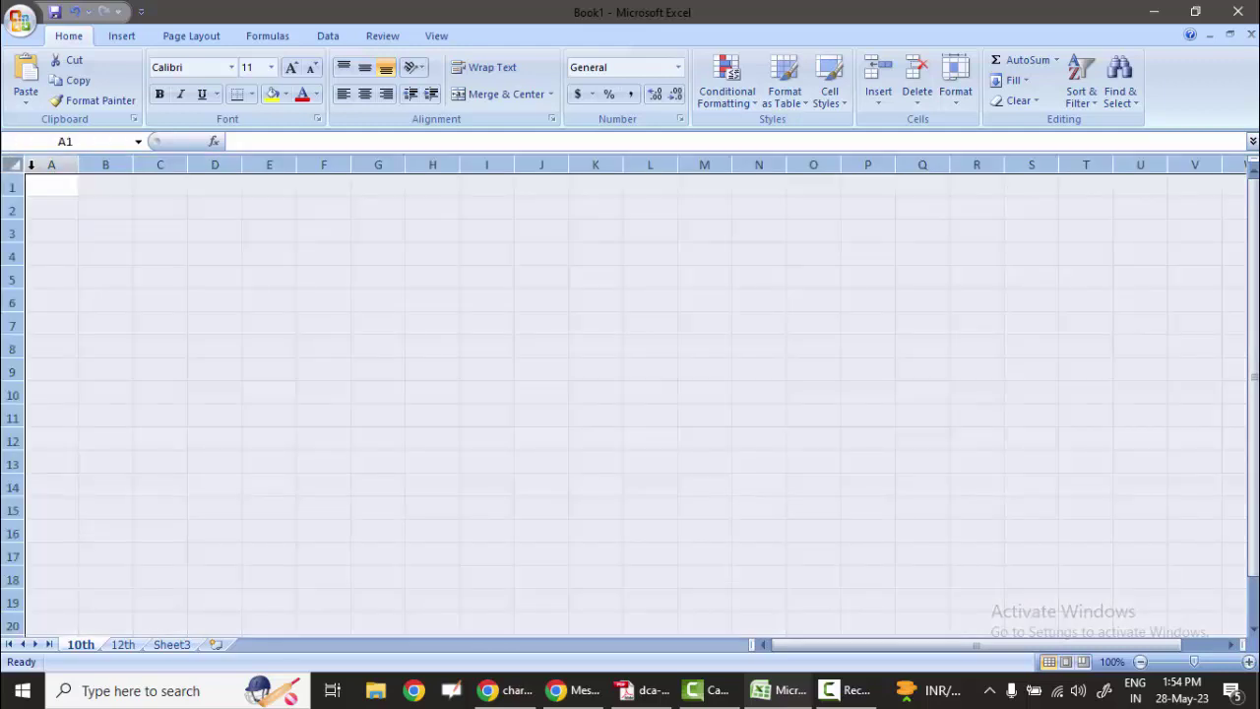
click(106, 244)
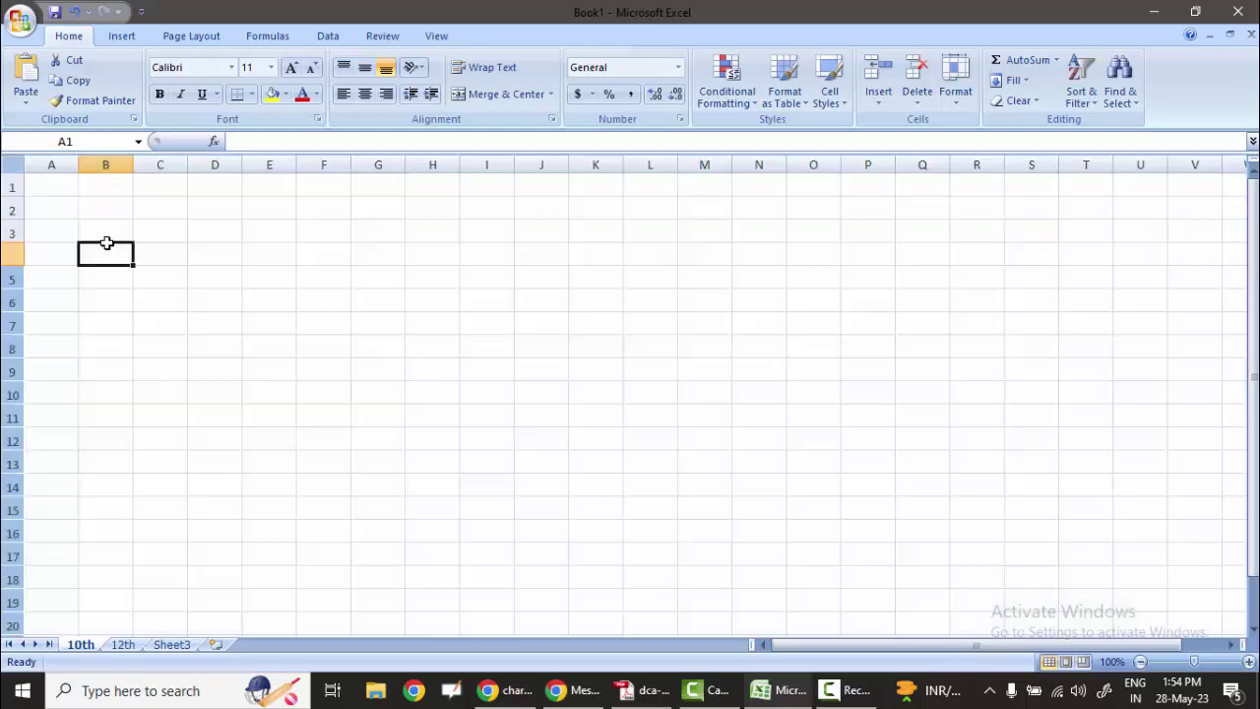
click(56, 192)
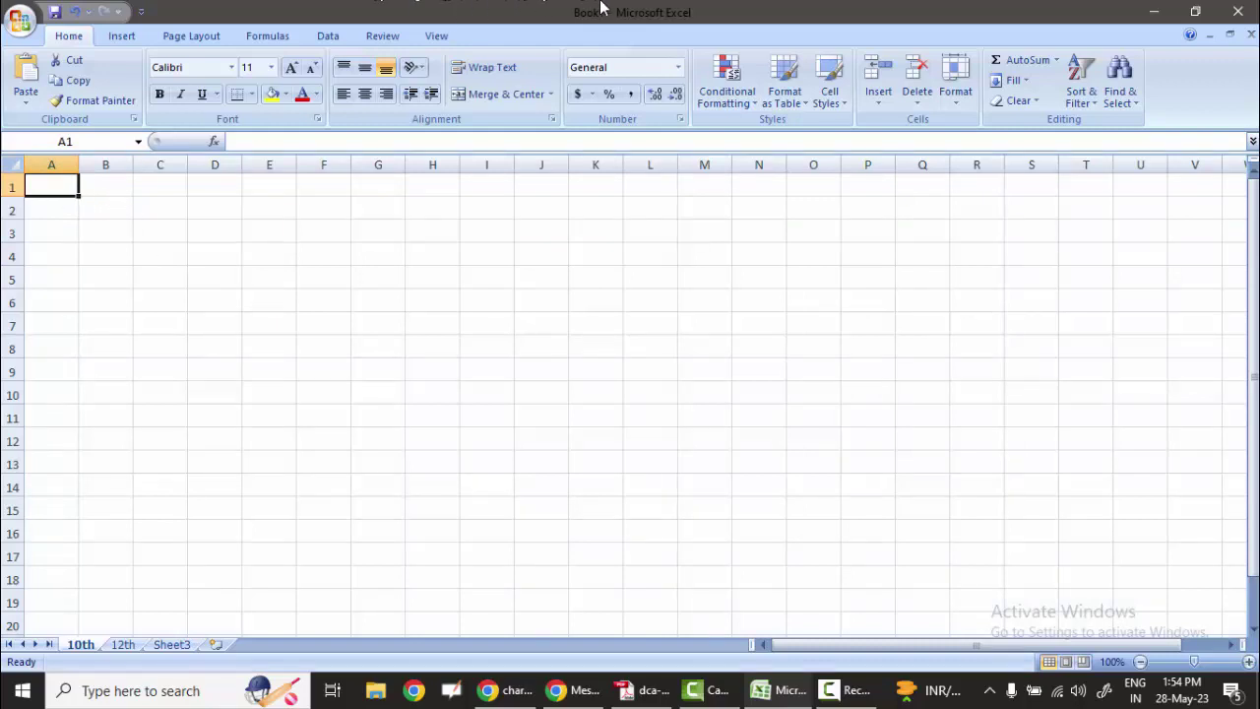
- Re-box question 8(a) in the exam PDF, then switch to the 'charts in excel in hindi' Google results
click(648, 688)
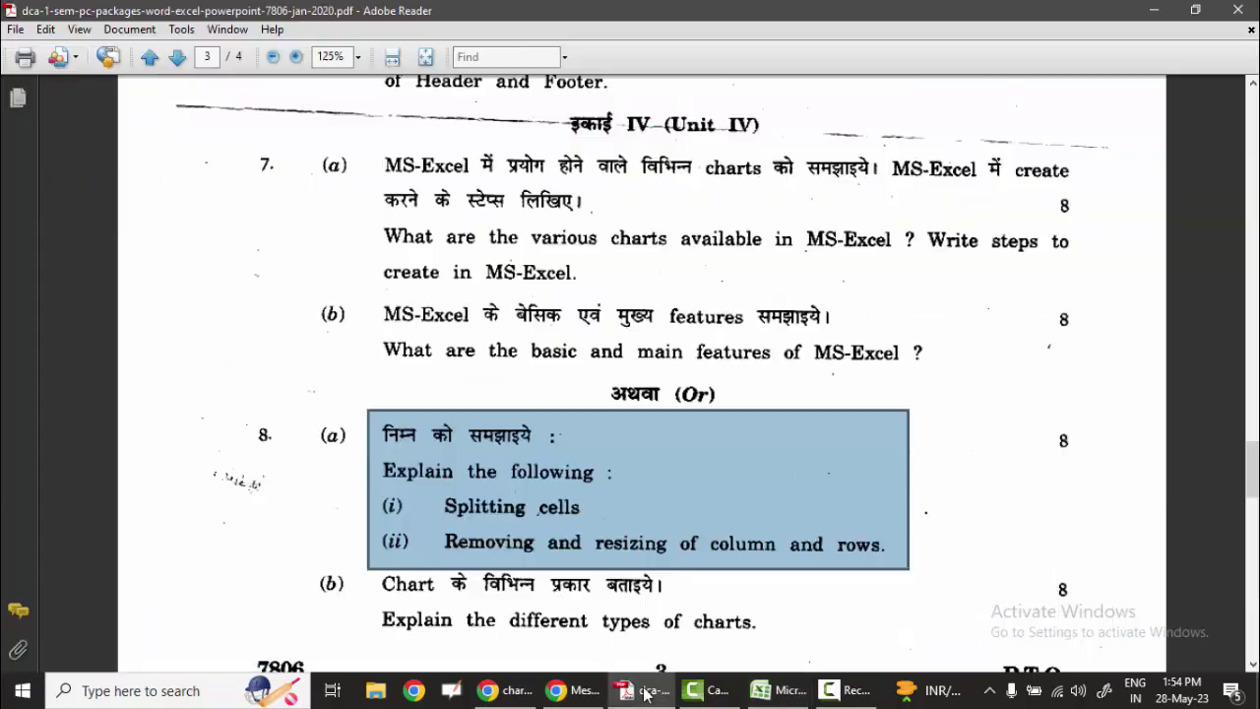
click(437, 455)
drag(370, 418, 912, 581)
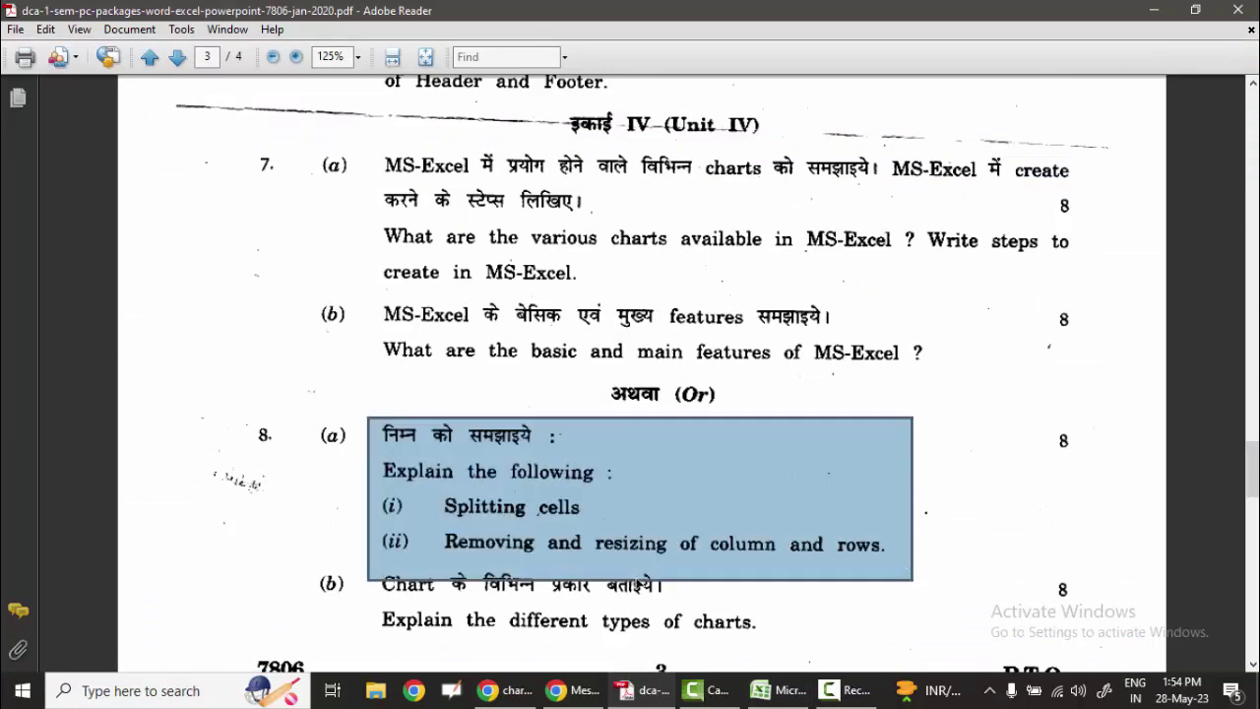
mouse_move(507, 690)
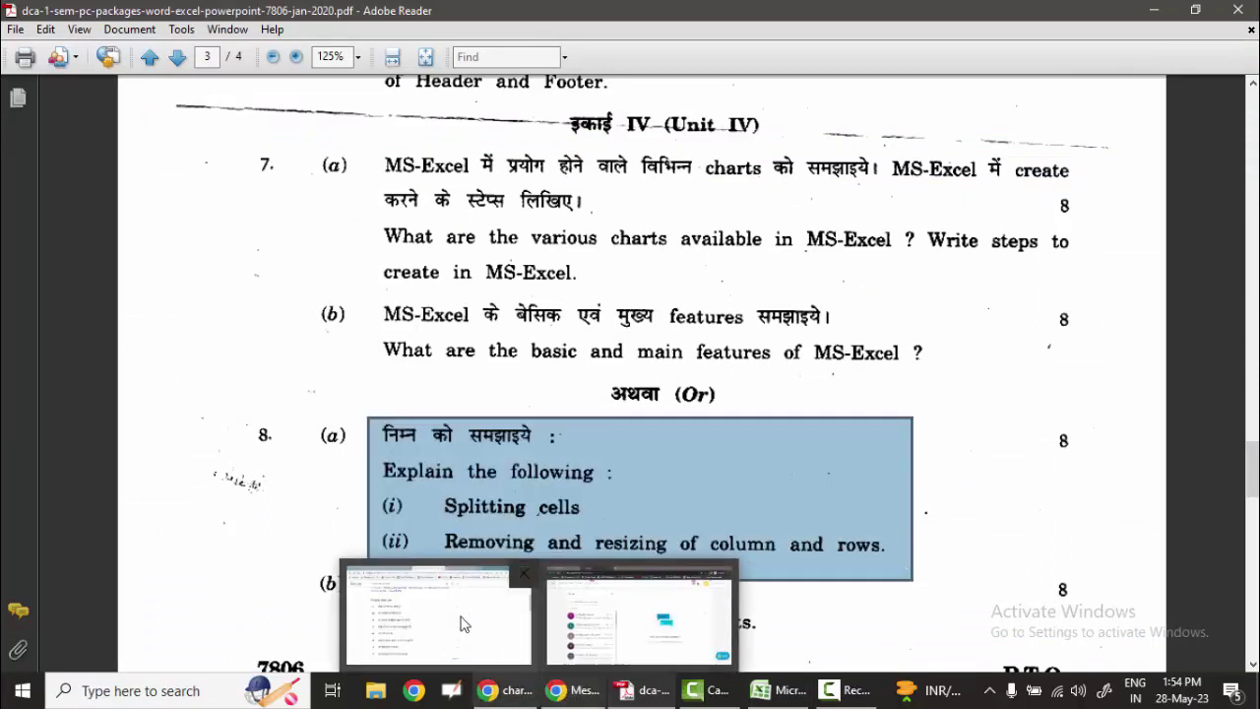
click(426, 606)
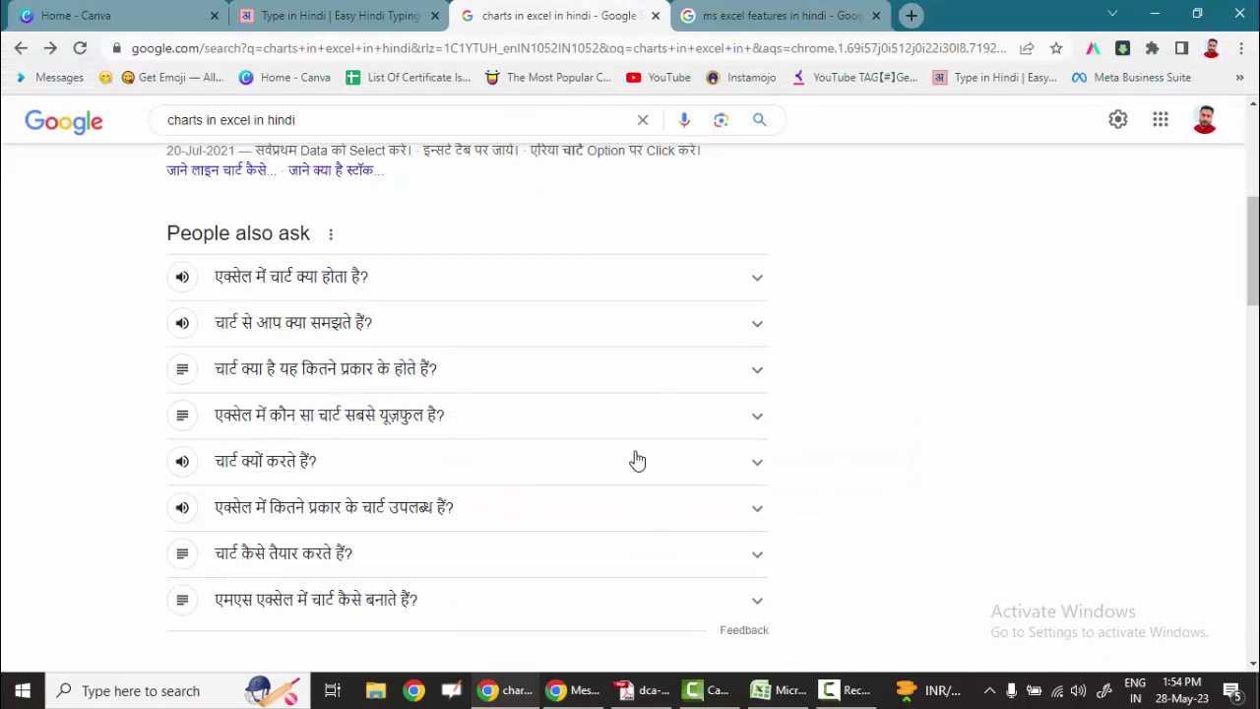
- Highlight feature lines like Automatic Recalculation and Use of Functions in the 'ms excel features in hindi' results
click(767, 28)
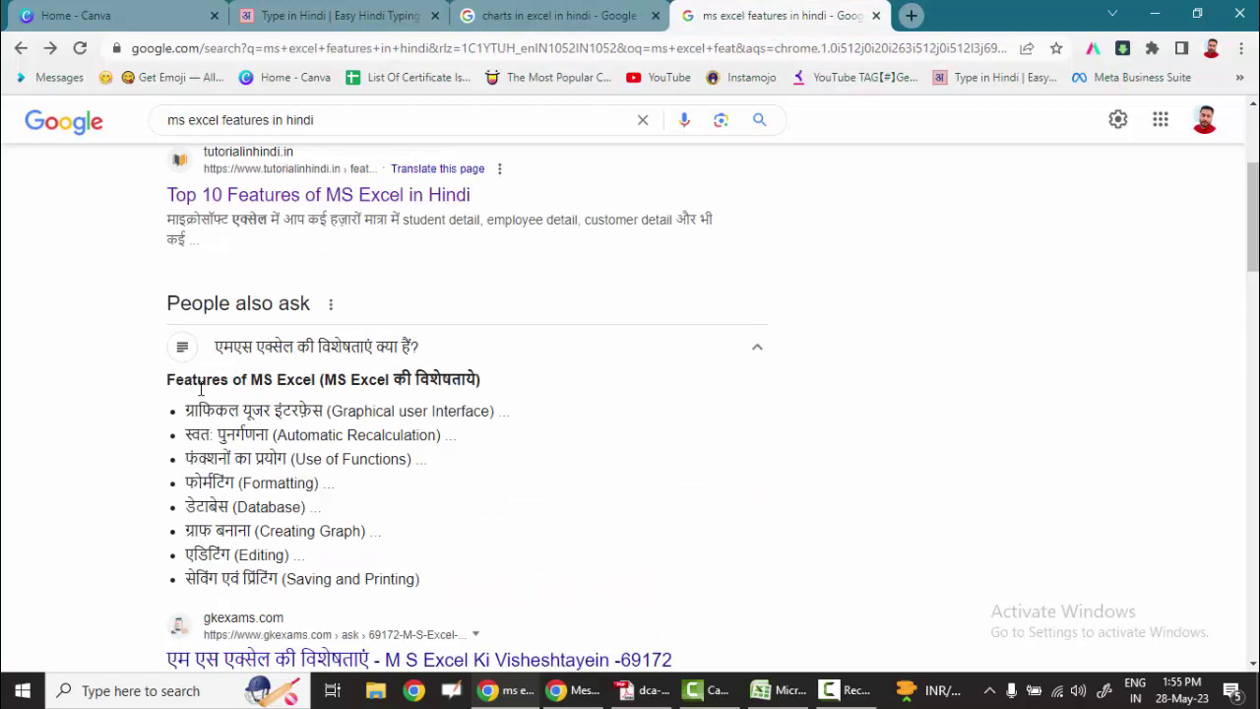
drag(185, 411, 507, 412)
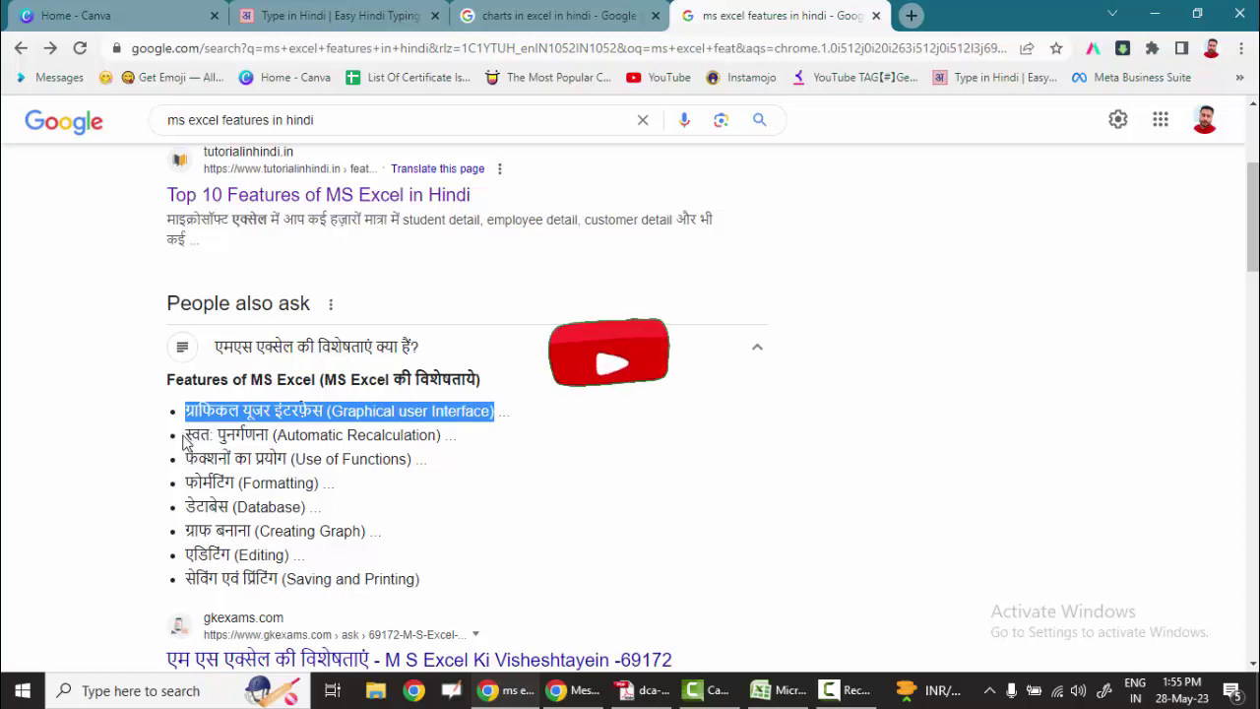
drag(186, 435, 442, 437)
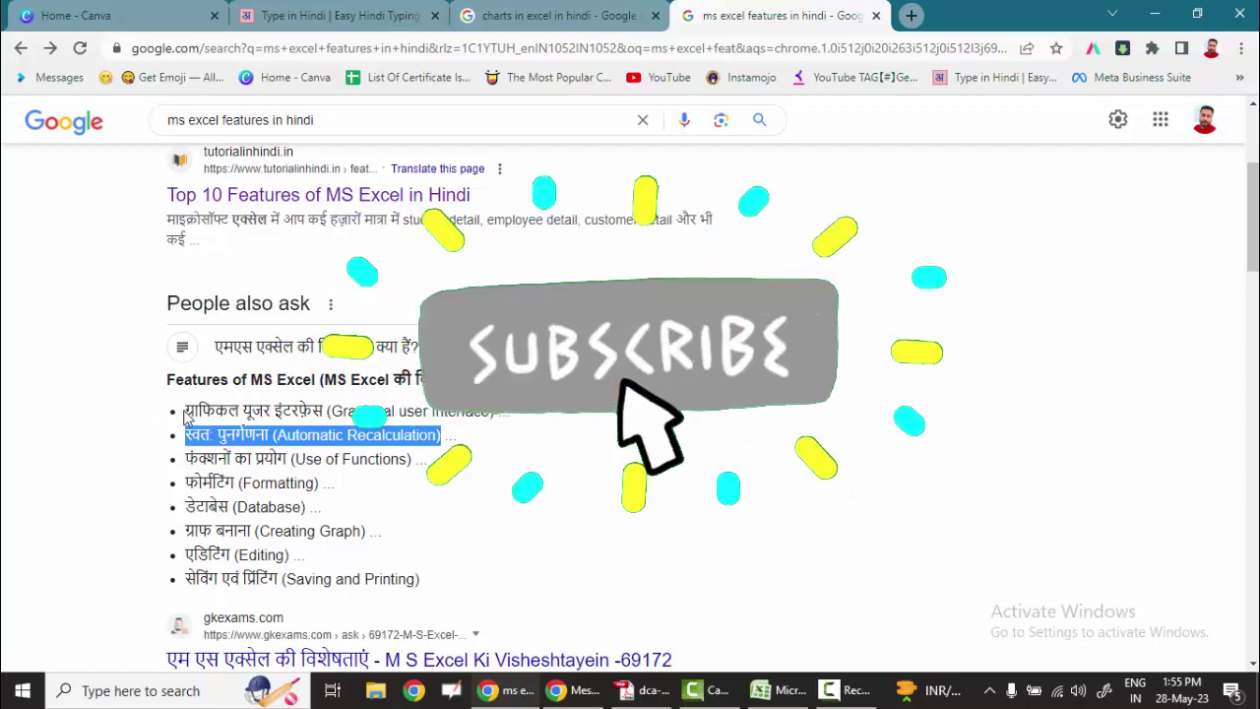
drag(183, 418, 541, 545)
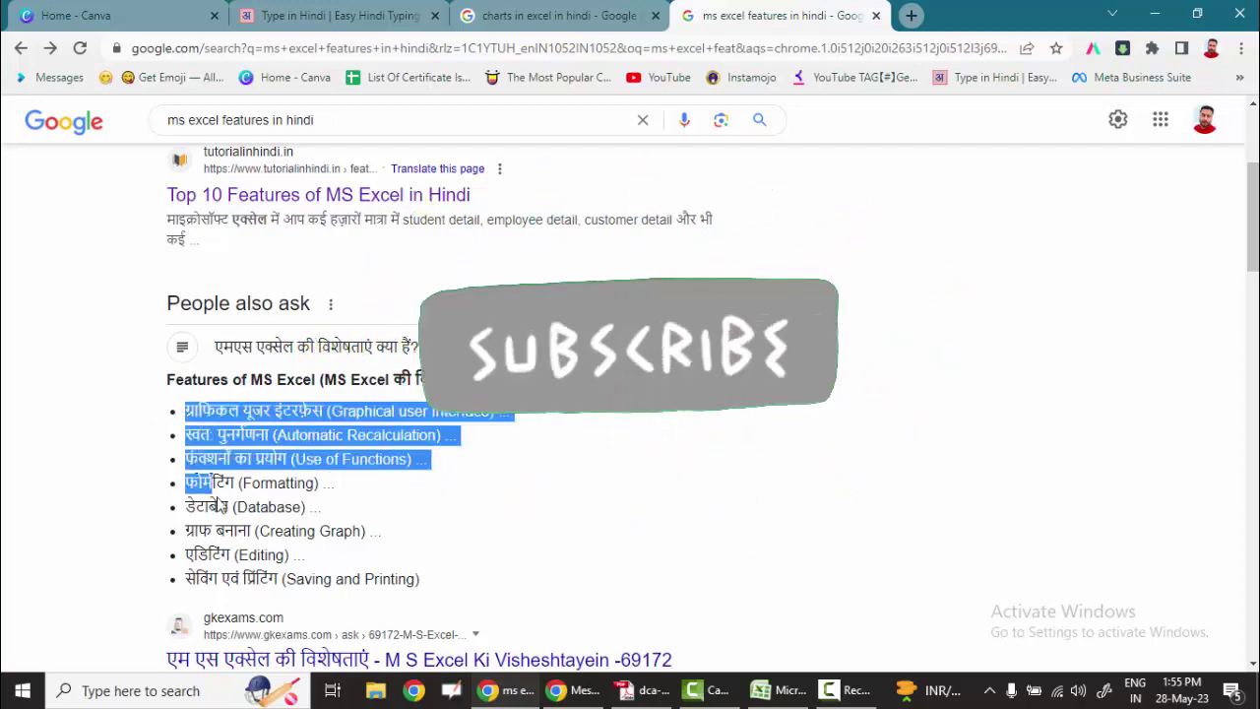
click(625, 508)
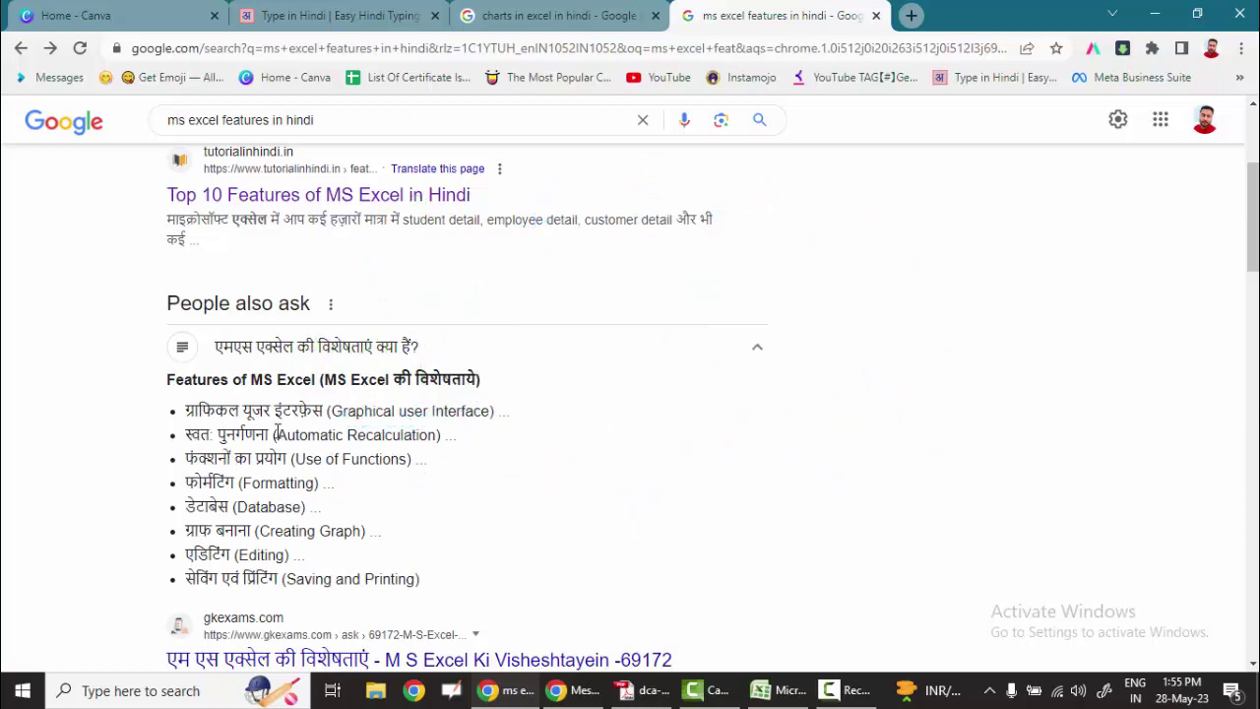
drag(274, 434, 445, 441)
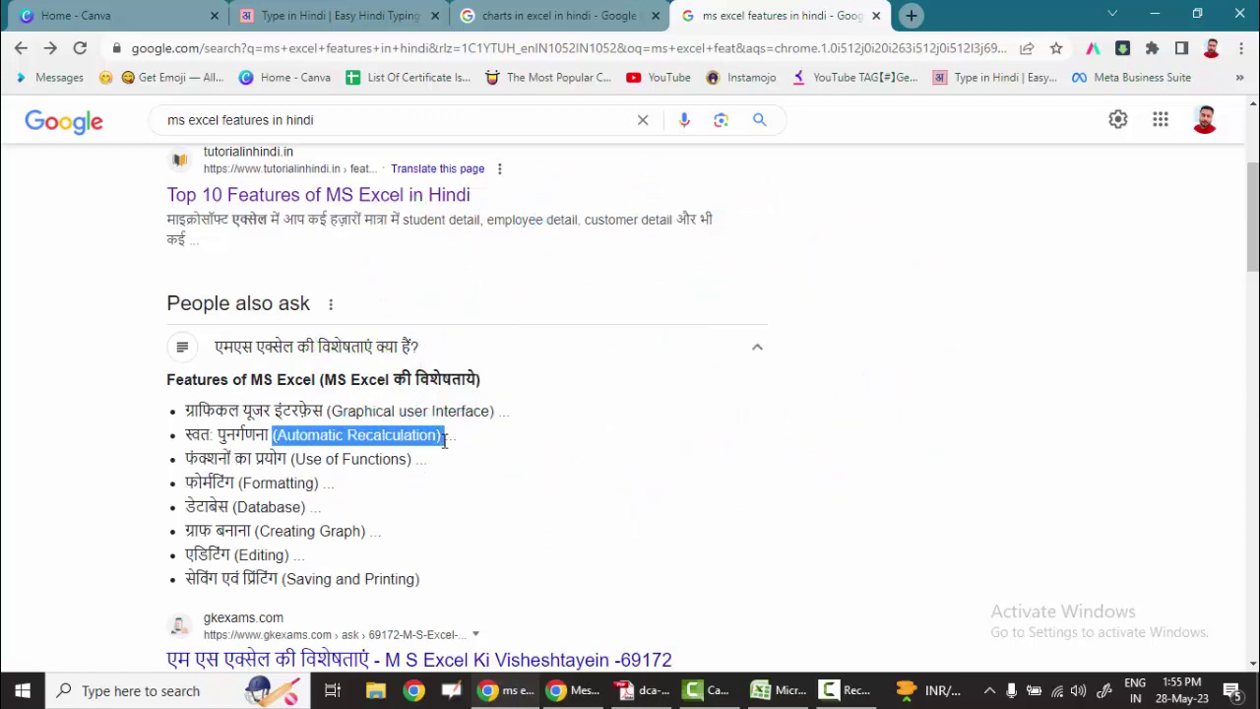
drag(294, 461, 413, 470)
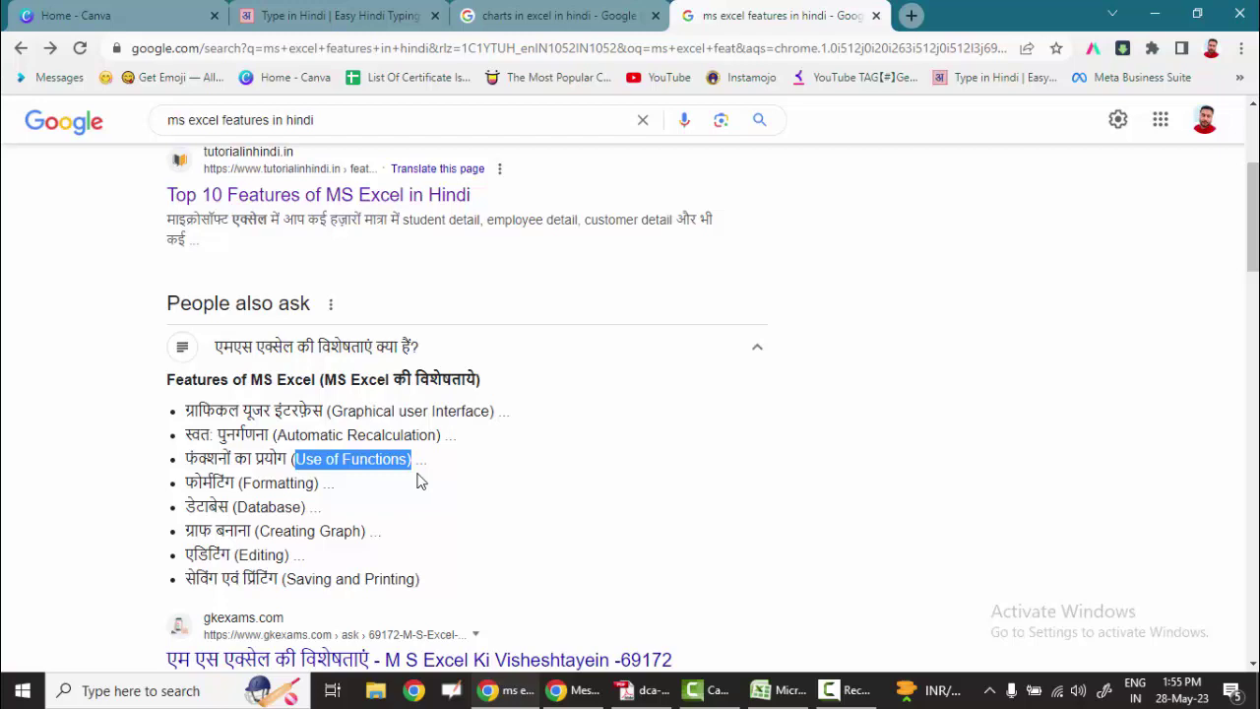
- Enter trial numbers 2–6 across C4:G4 in Excel, then select all and delete them
click(777, 690)
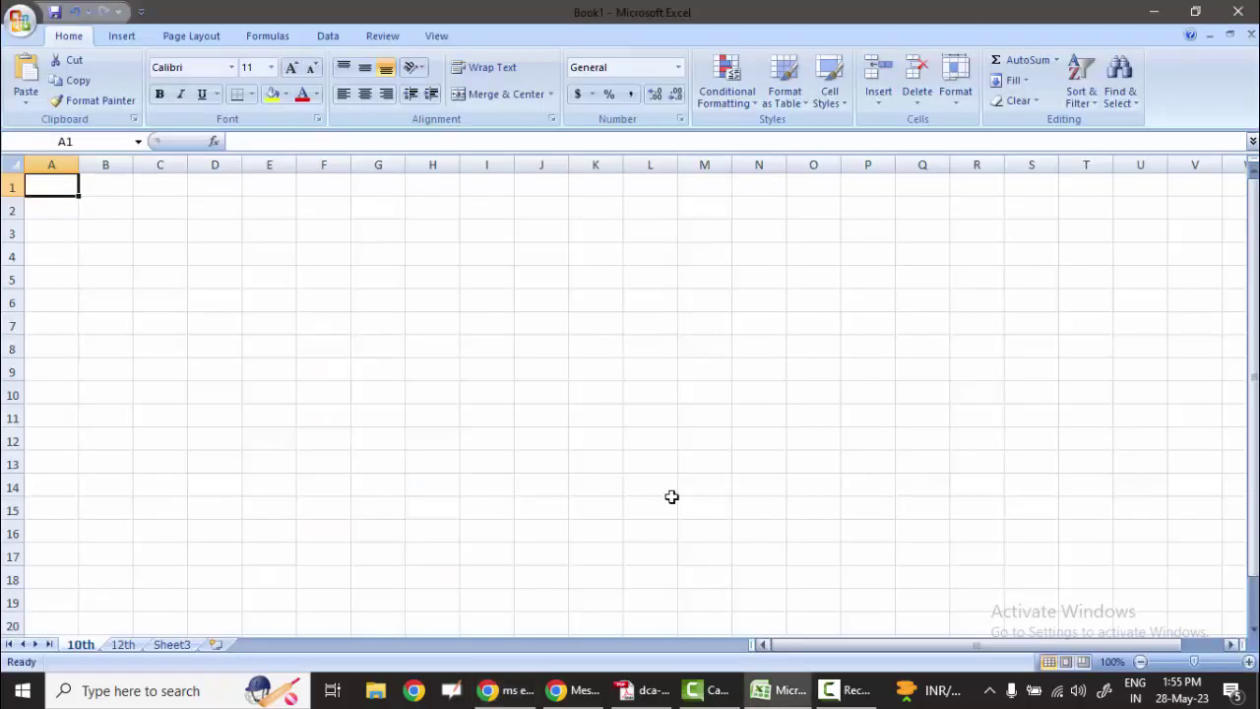
click(175, 248)
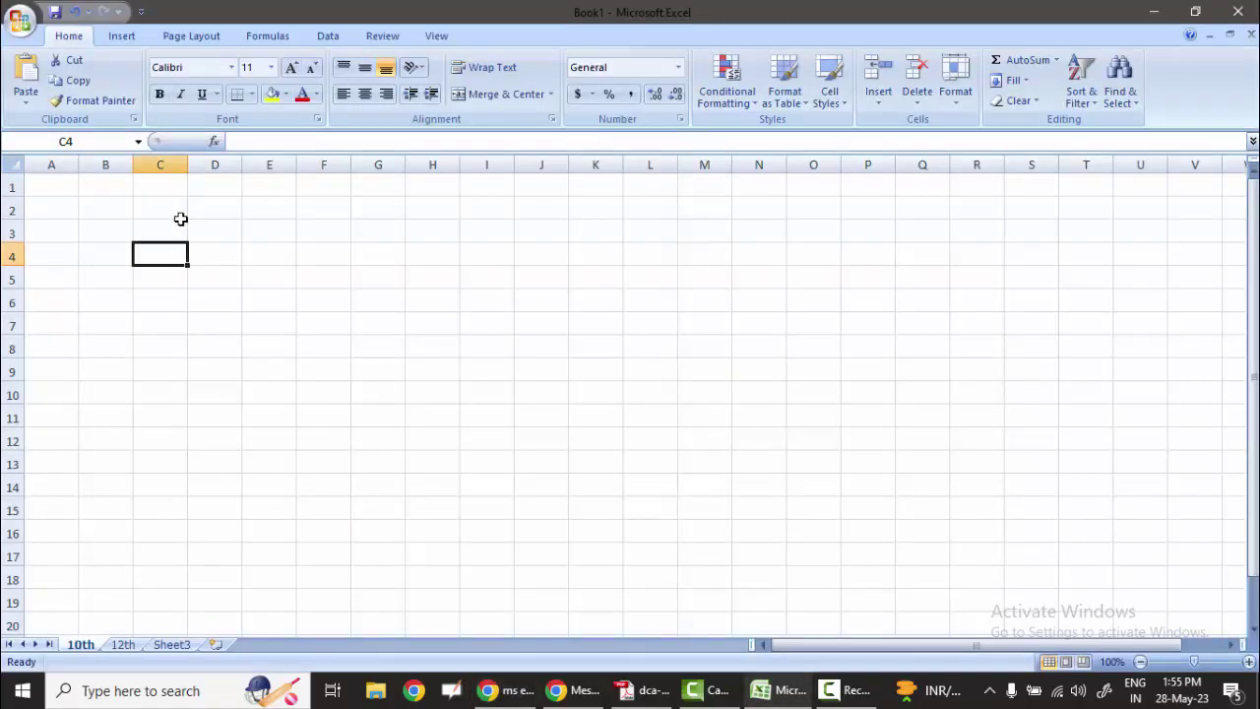
text(2)
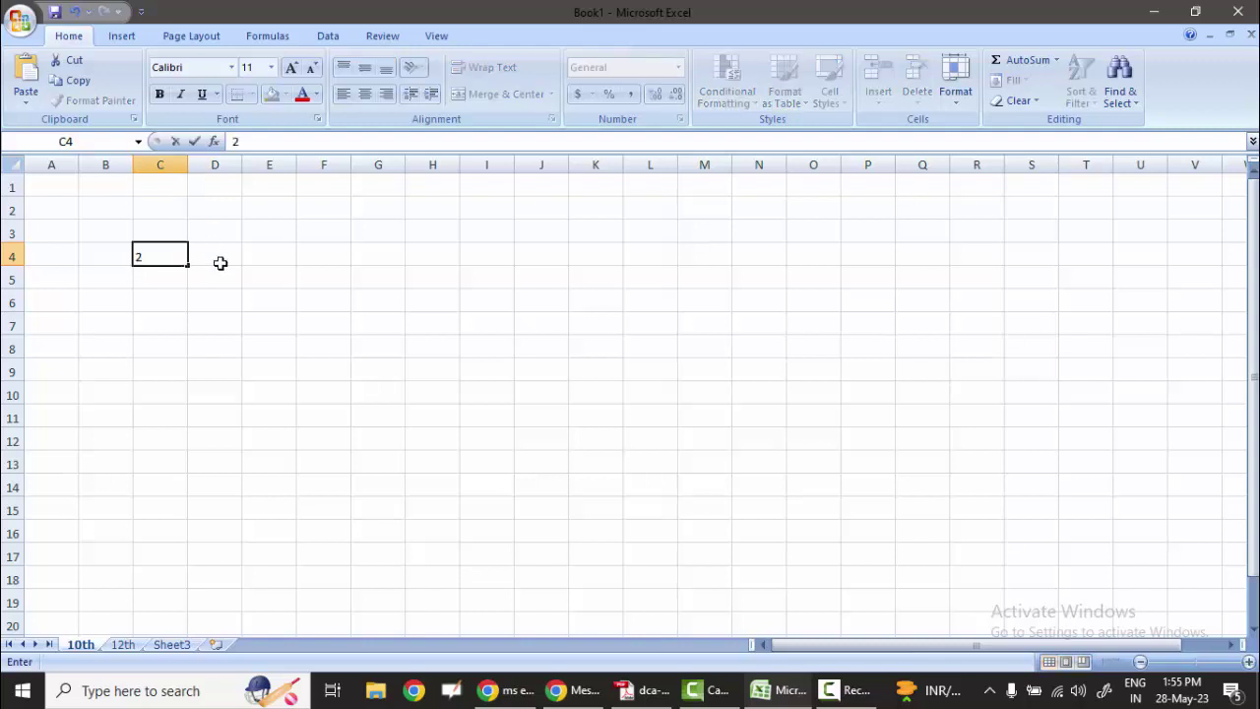
click(218, 258)
text(3)
click(262, 259)
text(4)
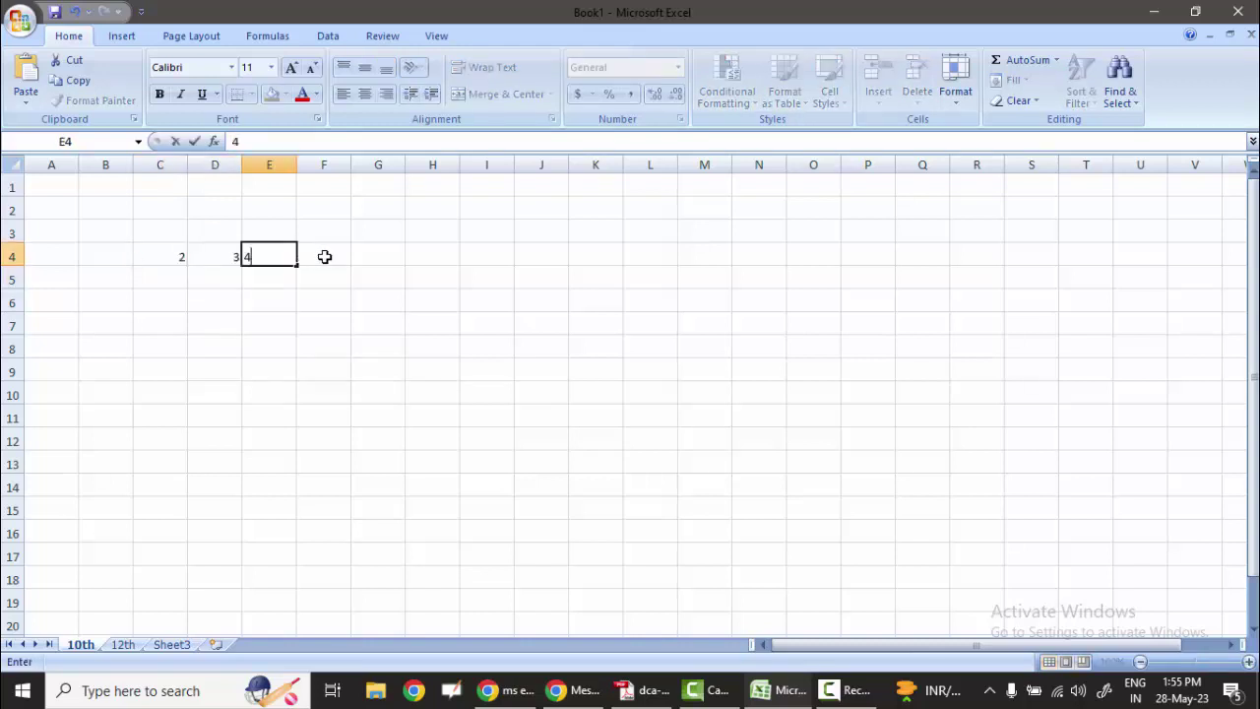
click(326, 256)
text(5)
click(384, 257)
text(6)
click(414, 259)
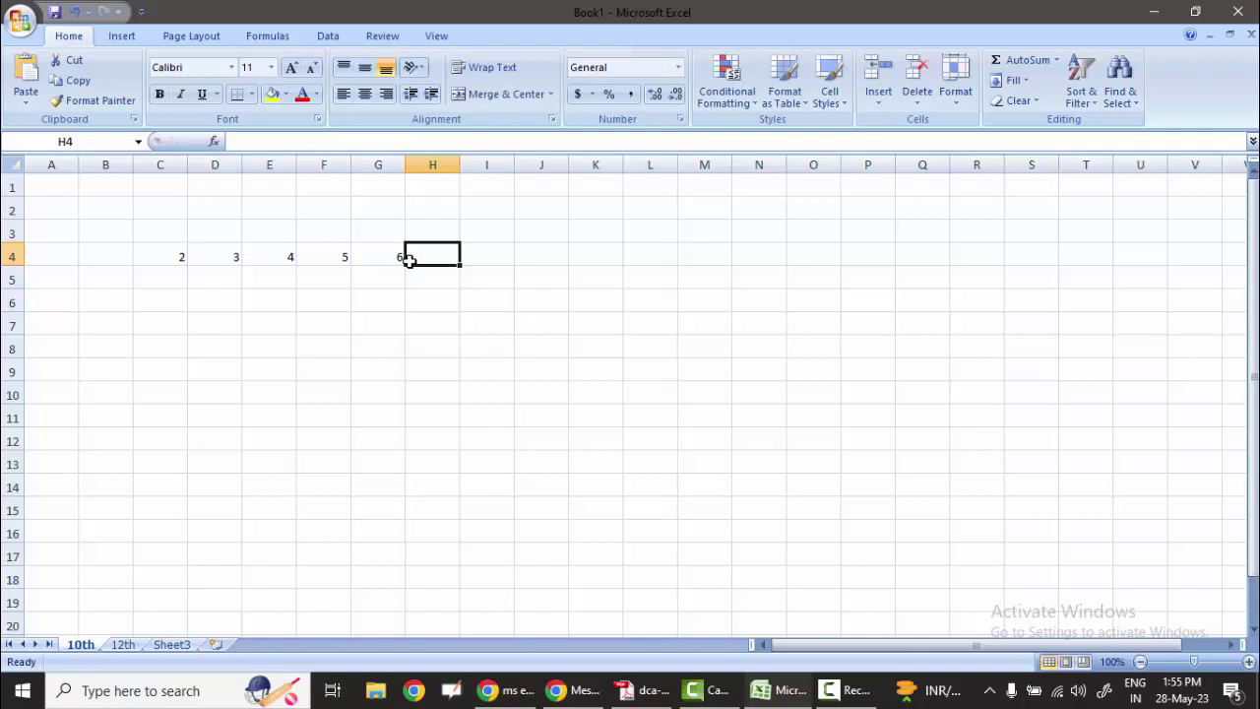
key(ctrl+a)
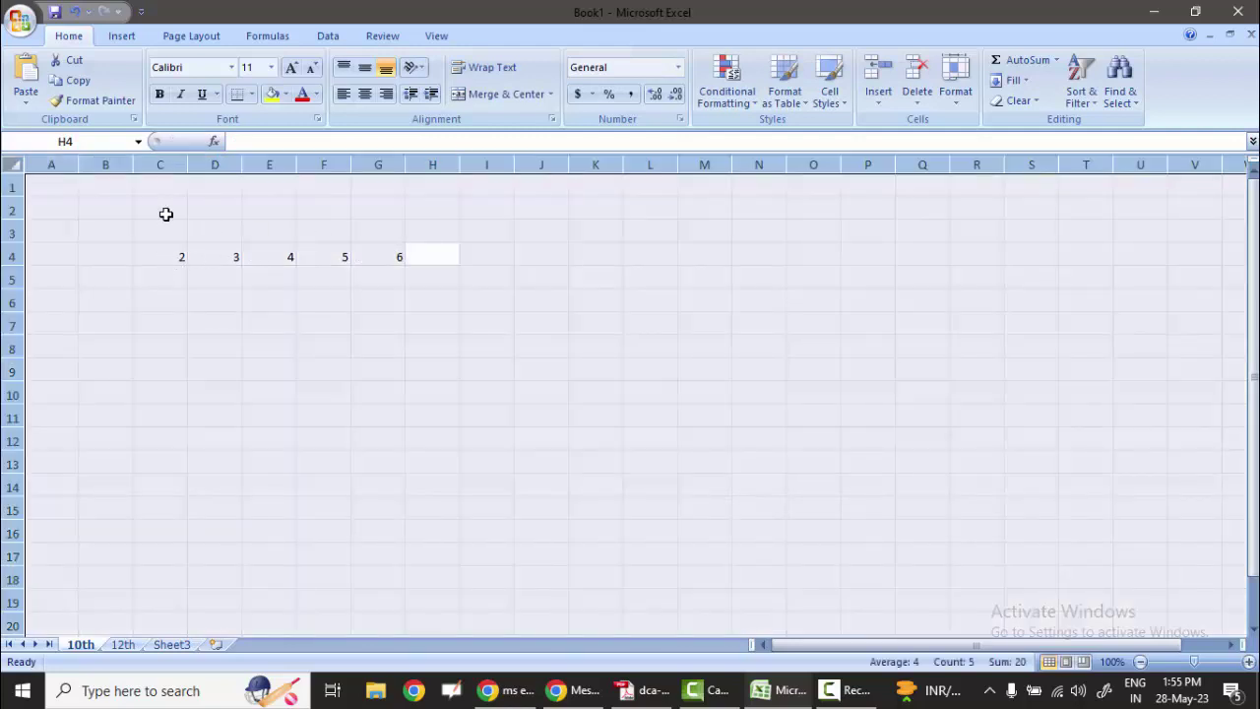
key(Delete)
- Enter the numbers 3, 6, 5 and 6 down column C starting at C2
click(166, 210)
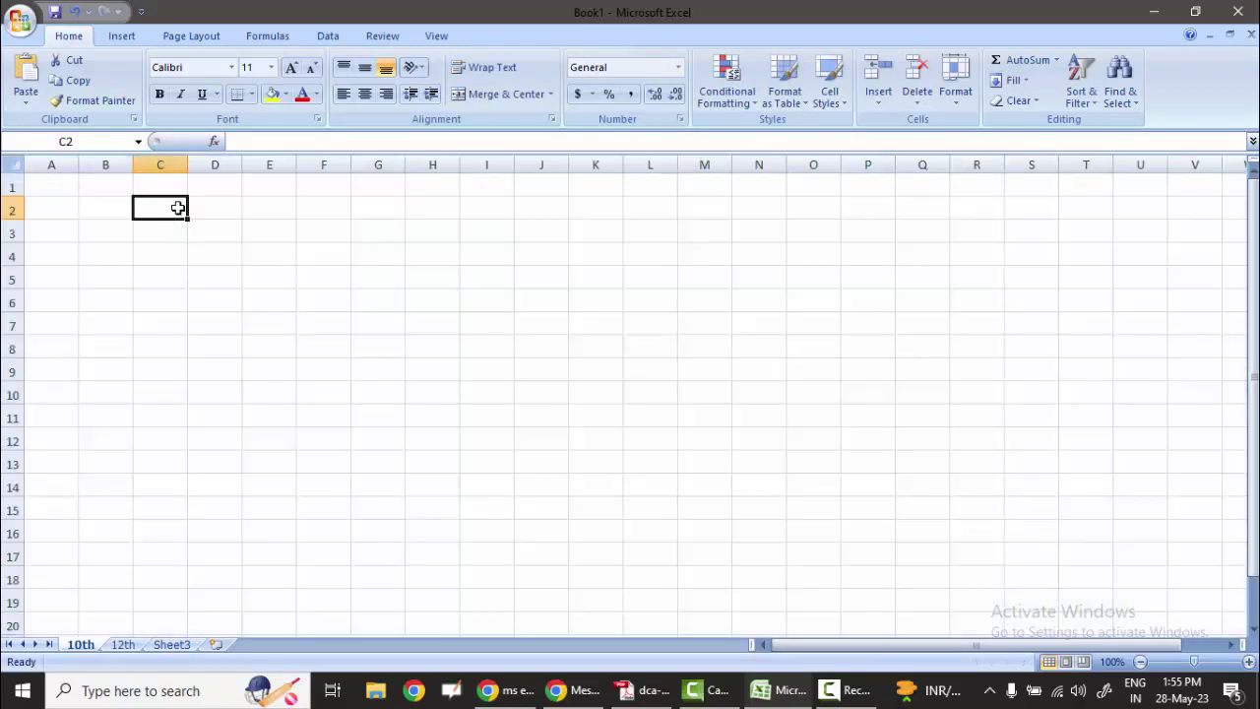
key(Return)
text(3 )
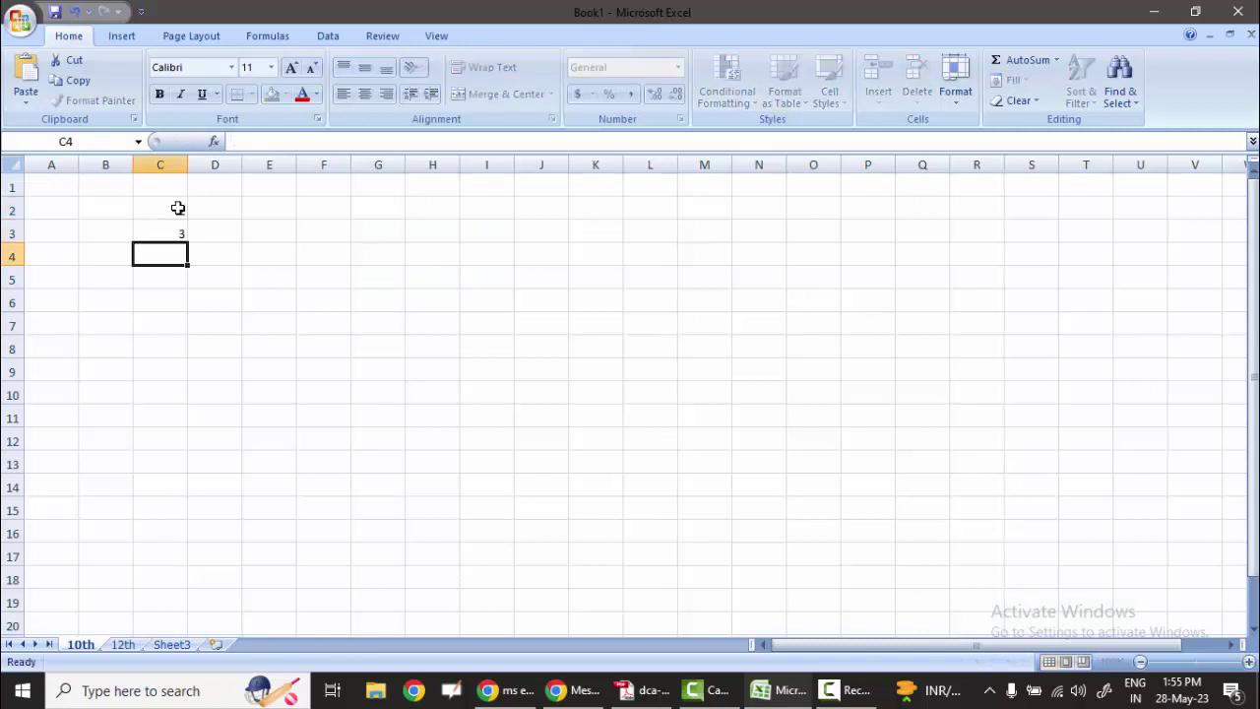
text(6 5 6)
key(Return)
- Enter 33 in C7 and select C2:C6 to view their sum
text(33)
key(Return)
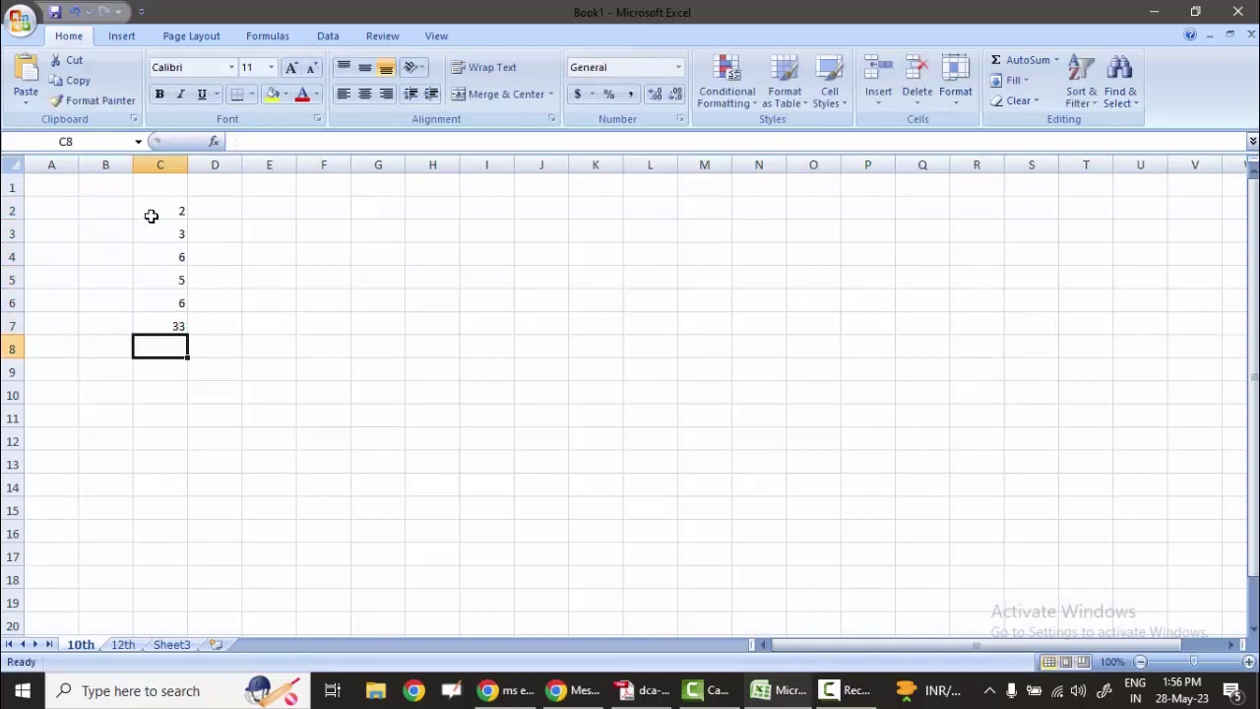
drag(153, 211, 160, 303)
- Enter =SUM(C2:C7) in C8 to total the column to 55
click(159, 351)
text(=su)
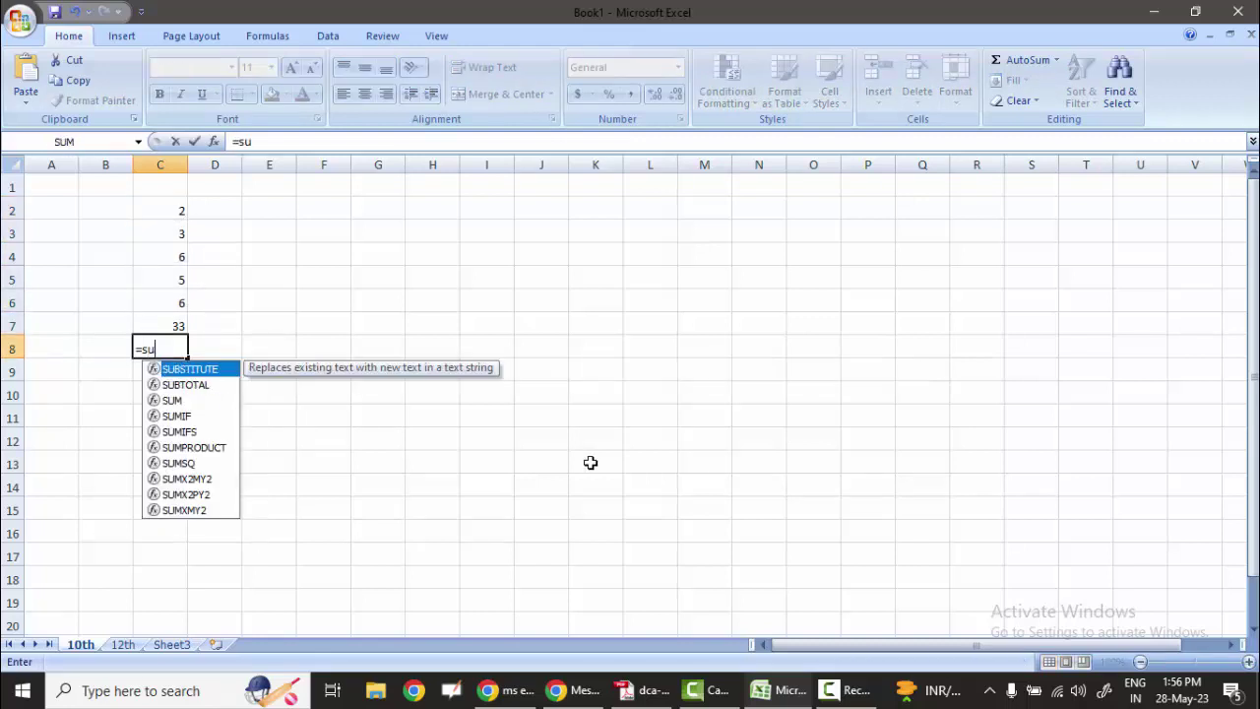
text(m()
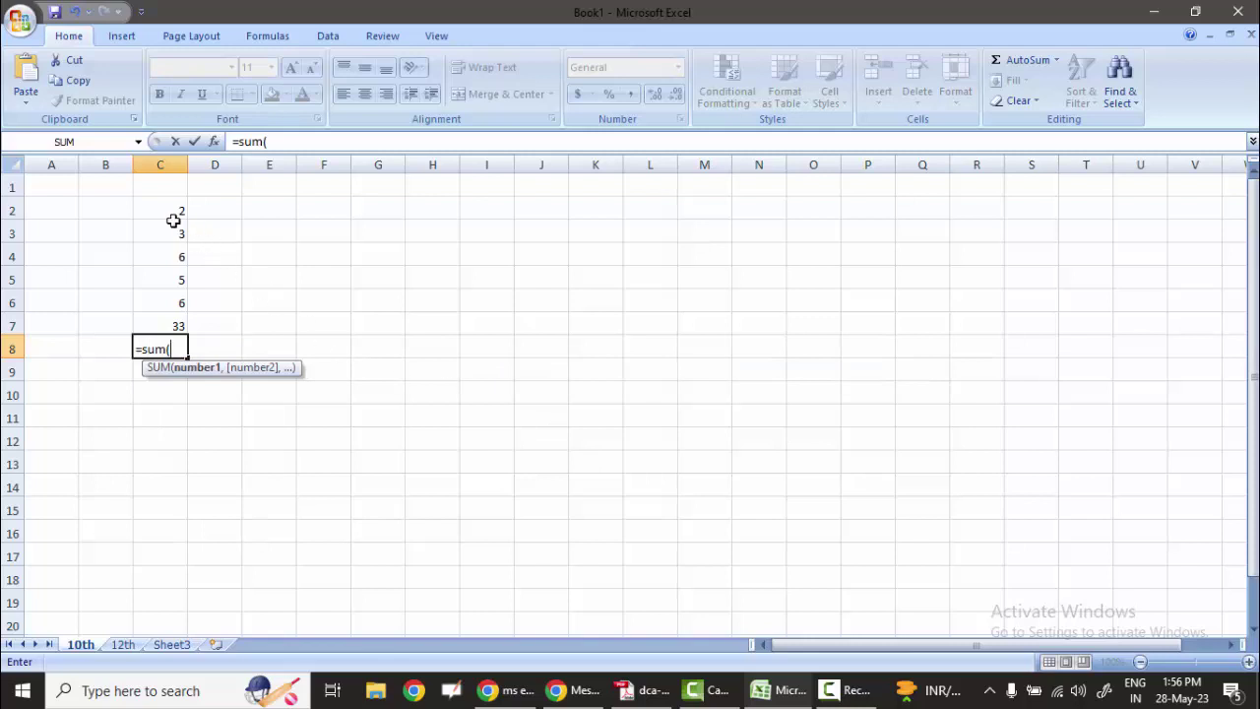
drag(174, 214, 162, 327)
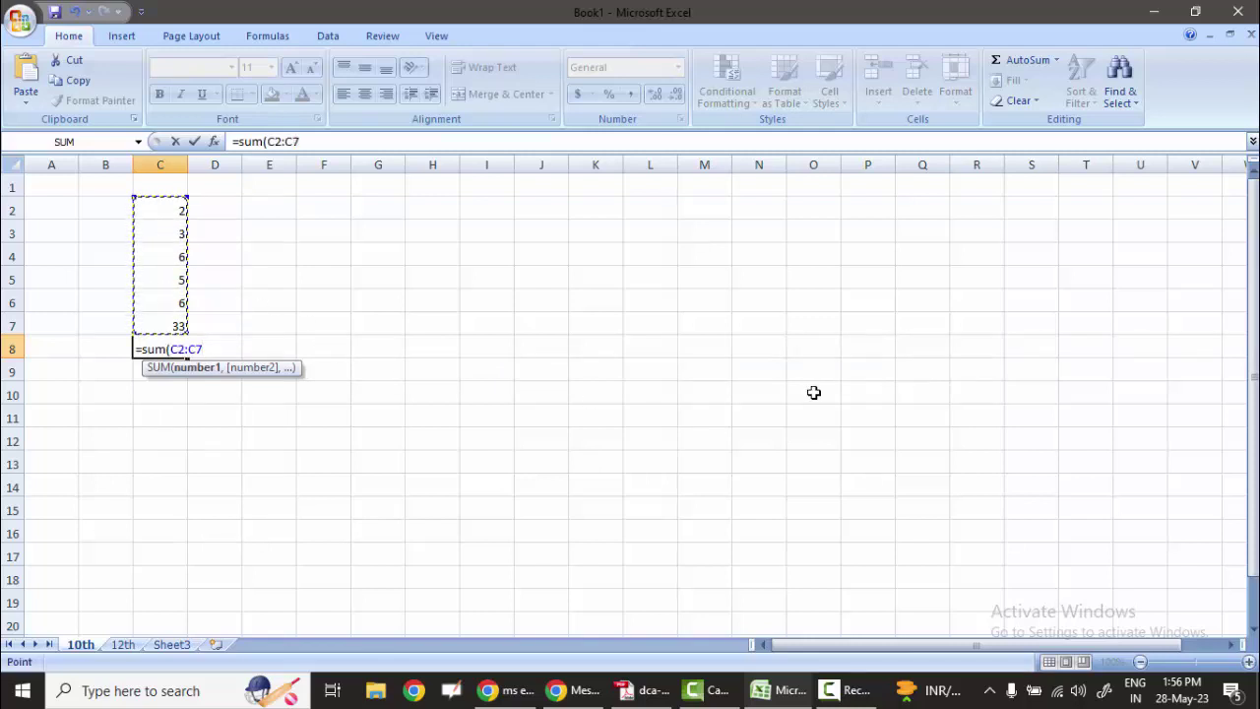
text())
key(Return)
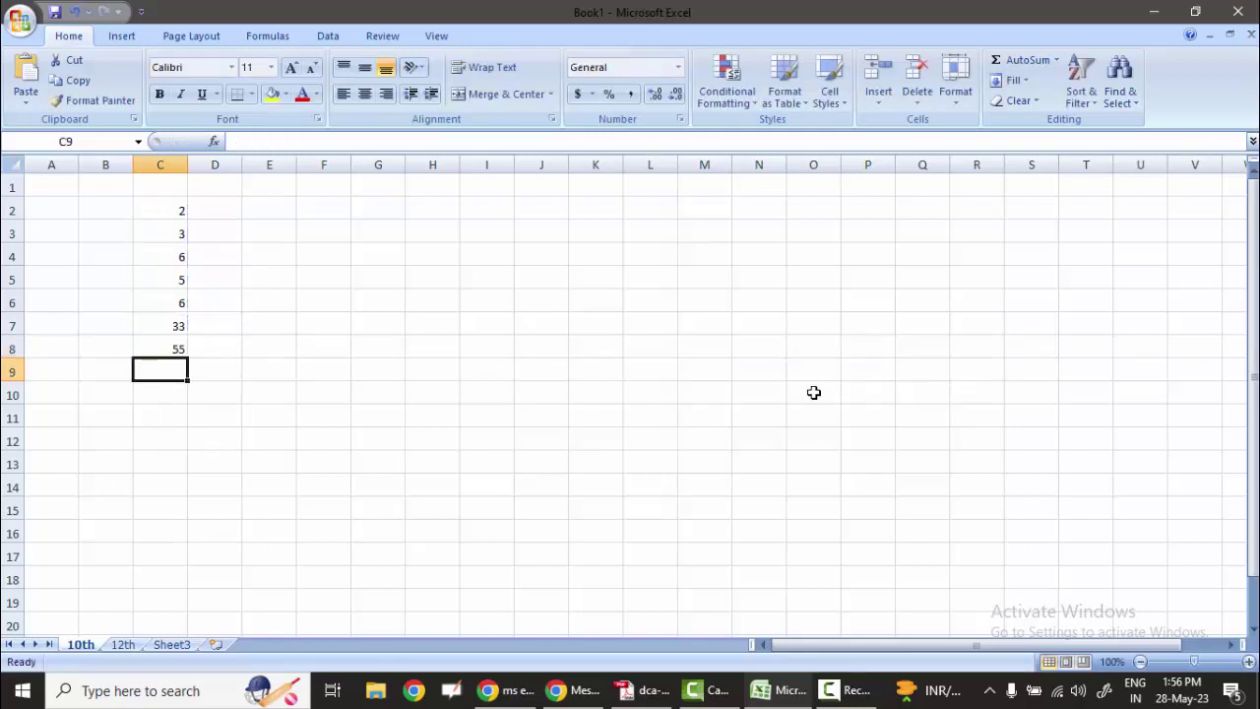
- Review C8's SUM formula in the formula bar, leaving it unchanged
click(181, 351)
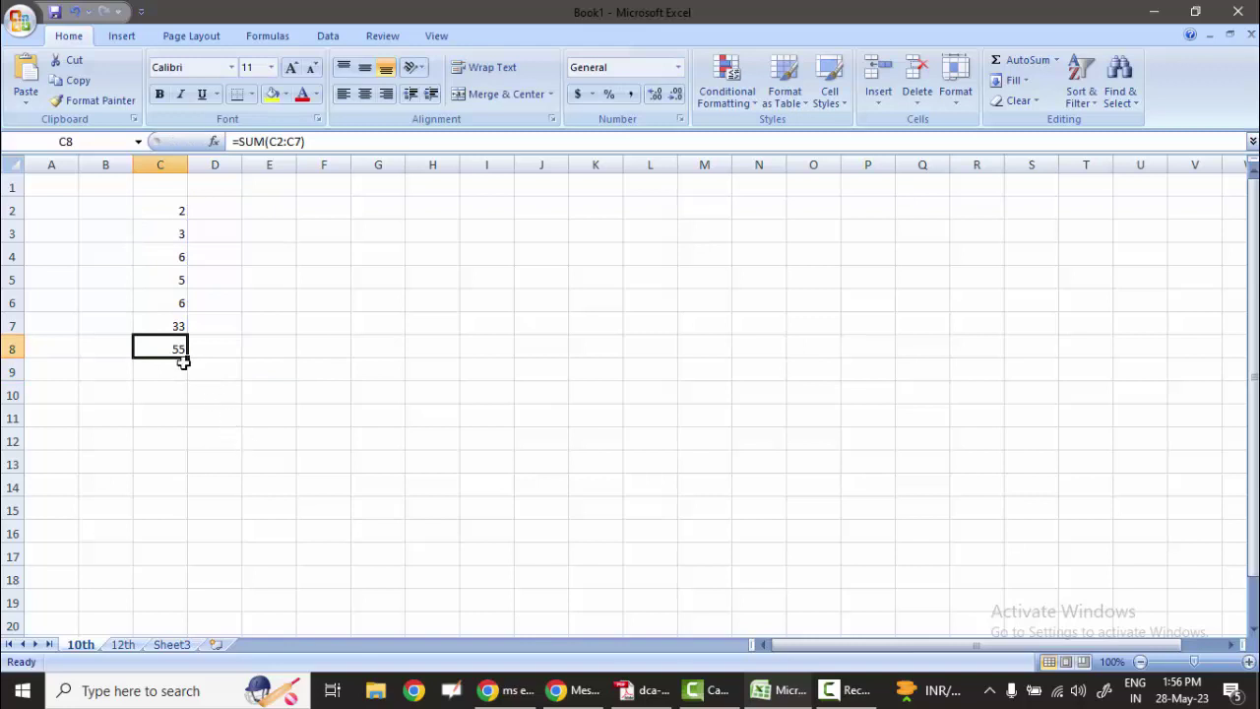
click(233, 142)
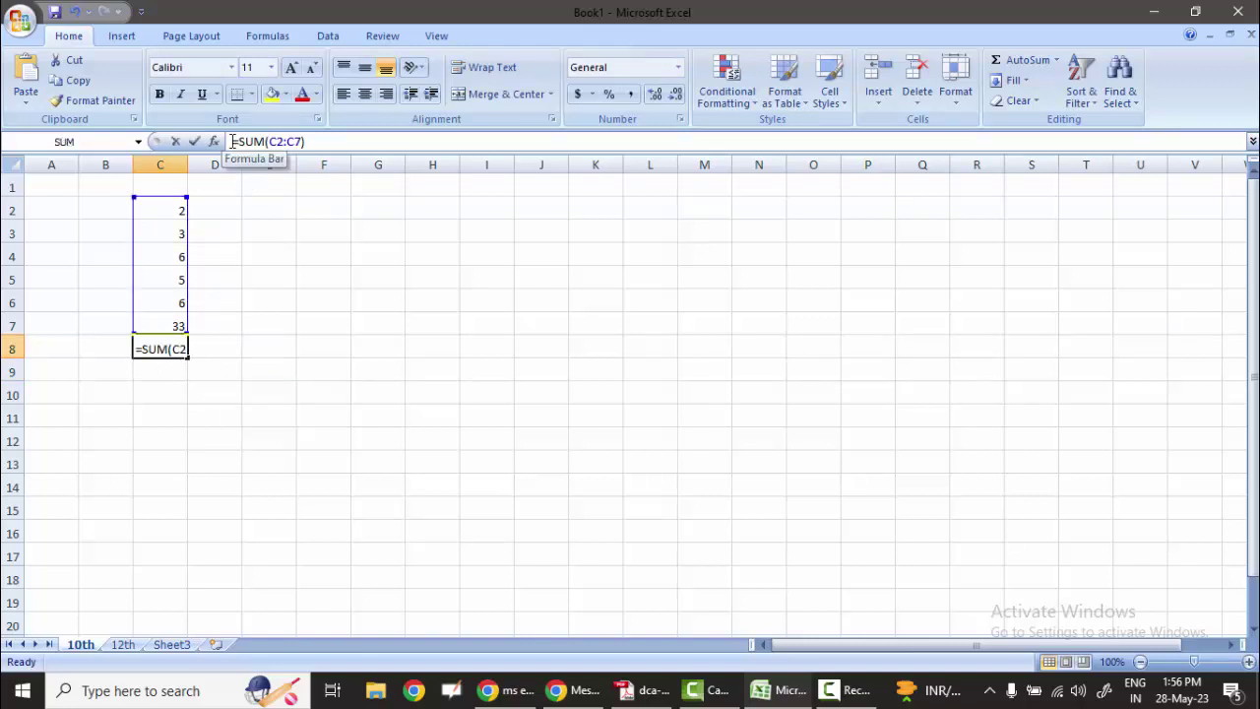
click(320, 279)
mouse_move(574, 690)
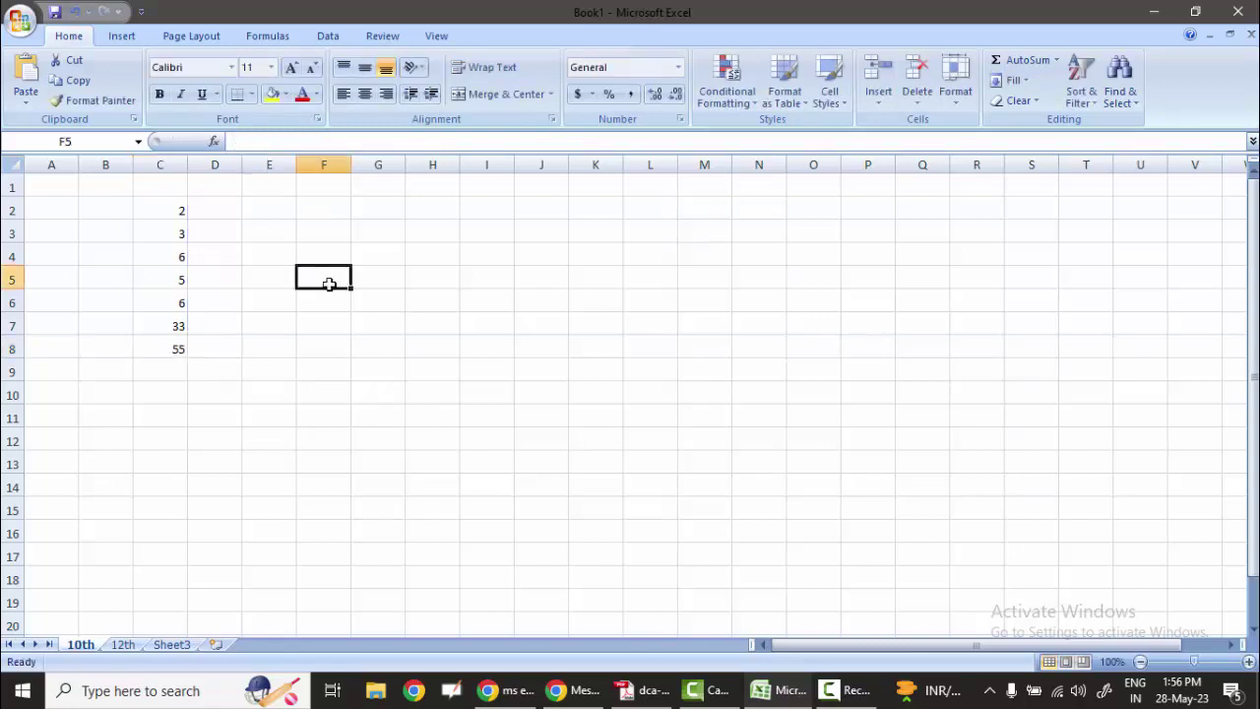
- In the Google results, highlight the Formatting, Creating Graph, Editing, and Saving and Printing feature lines
click(581, 691)
click(436, 646)
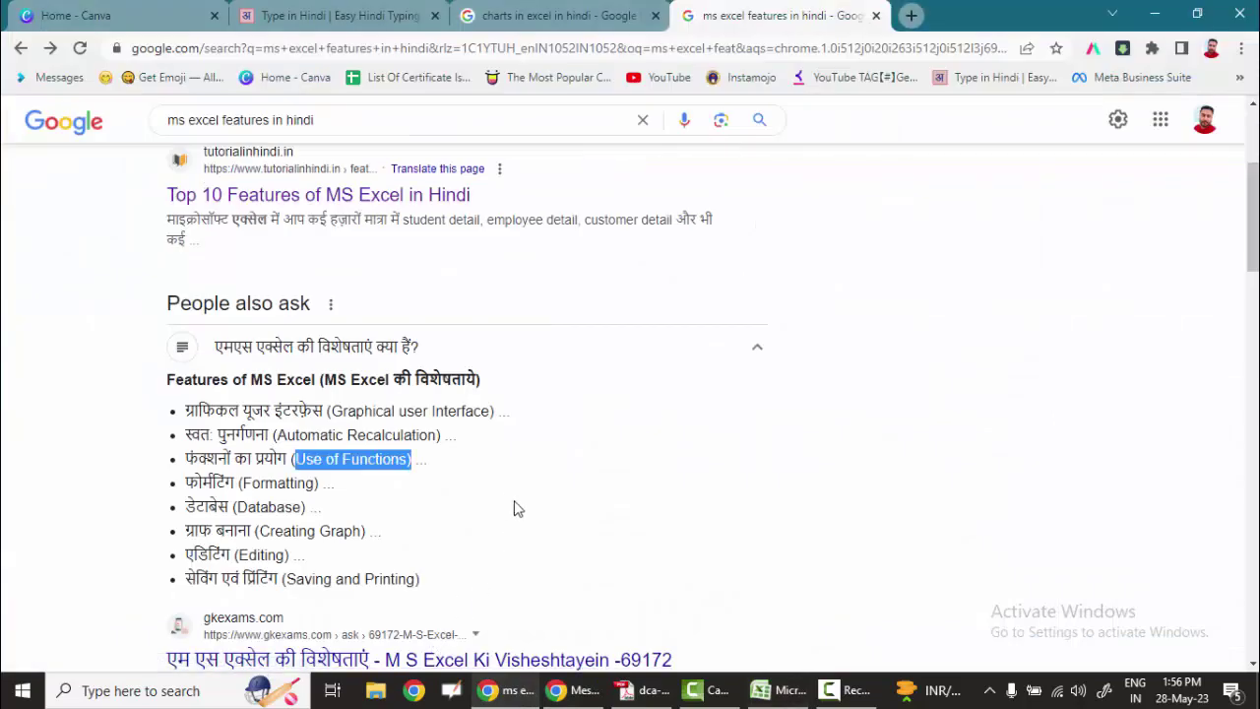
drag(188, 483, 301, 490)
click(189, 514)
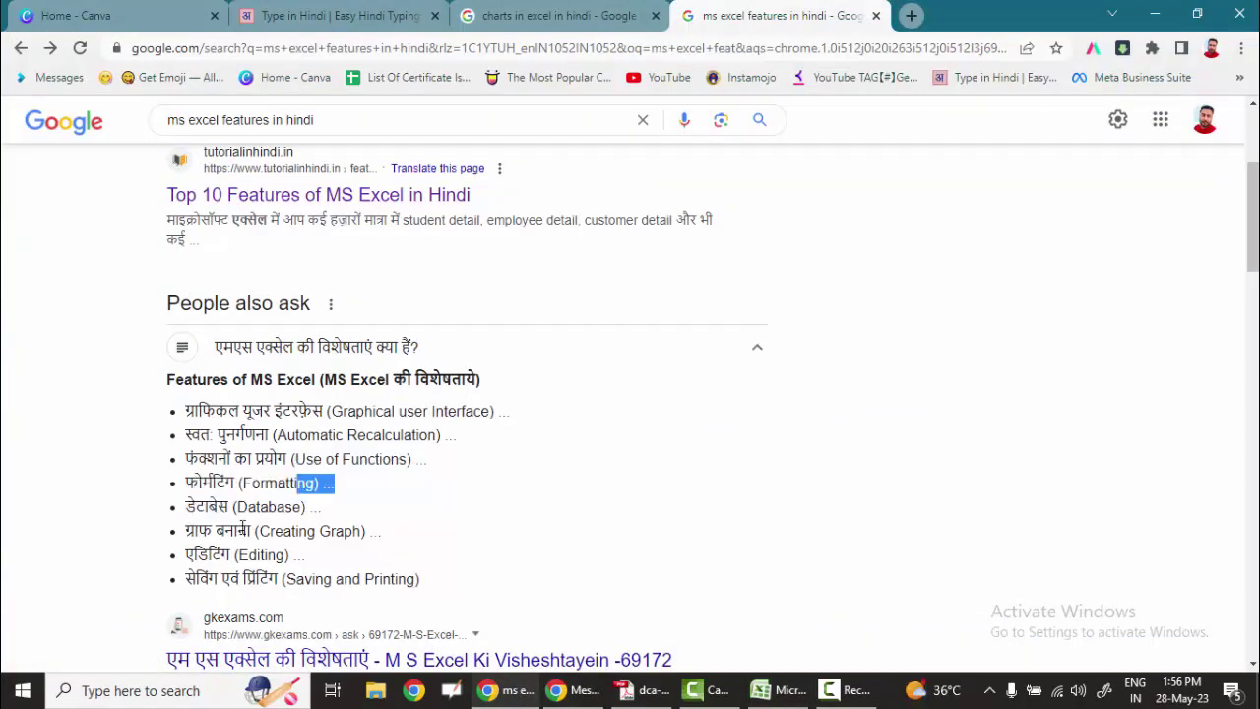
drag(188, 528, 363, 536)
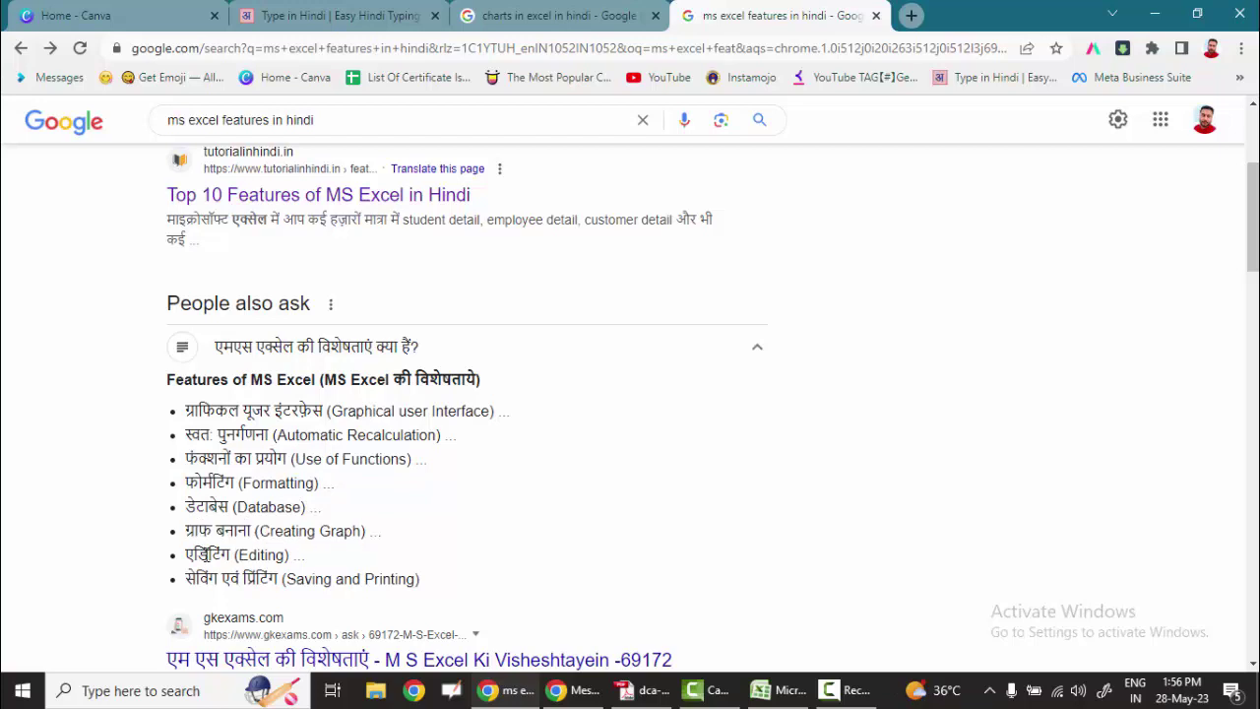
drag(191, 555, 273, 559)
mouse_move(189, 579)
mouse_down()
mouse_move(421, 581)
mouse_move(180, 418)
mouse_up()
- Clear the highlights and re-highlight Editing and Creating Graph in the feature list
click(420, 580)
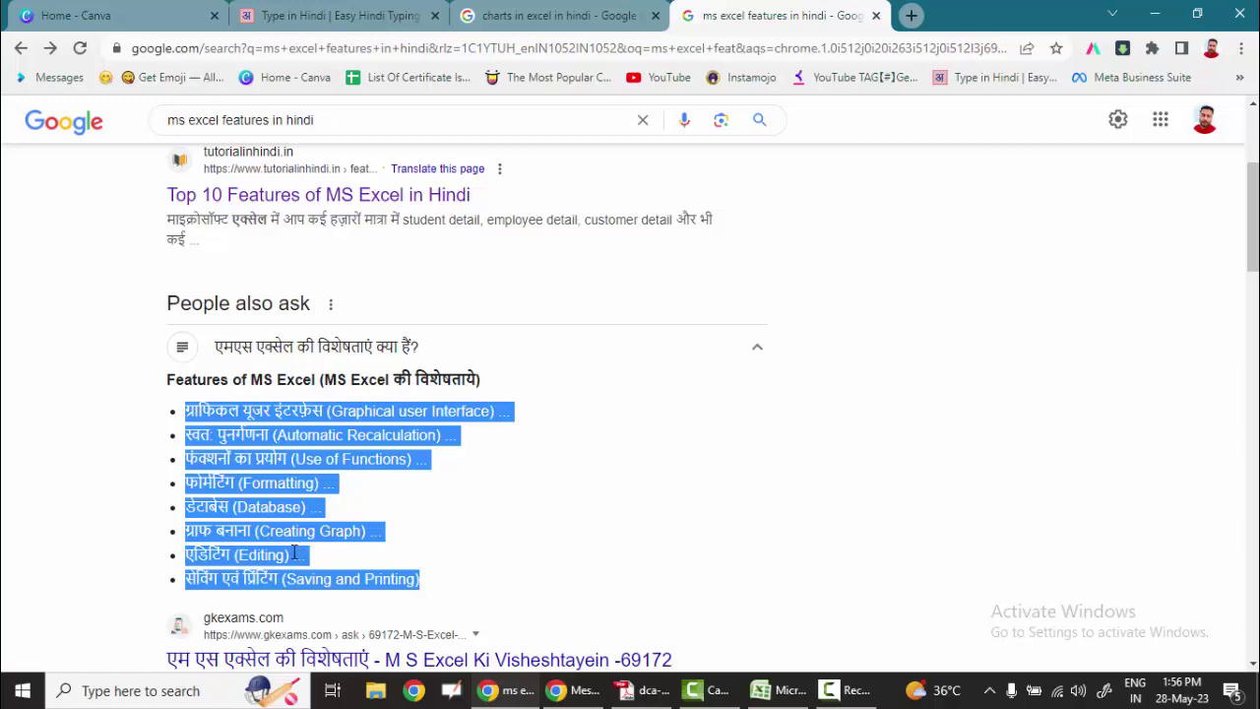
click(294, 554)
drag(292, 555, 230, 557)
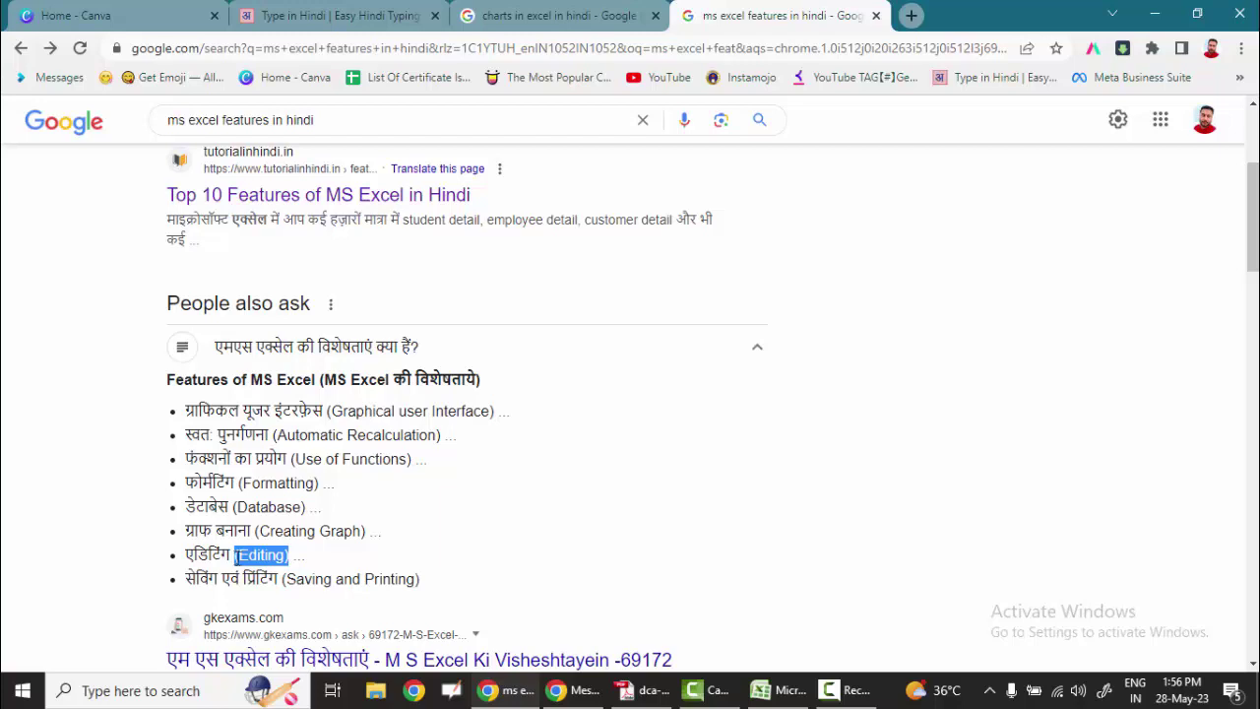
drag(256, 531, 411, 524)
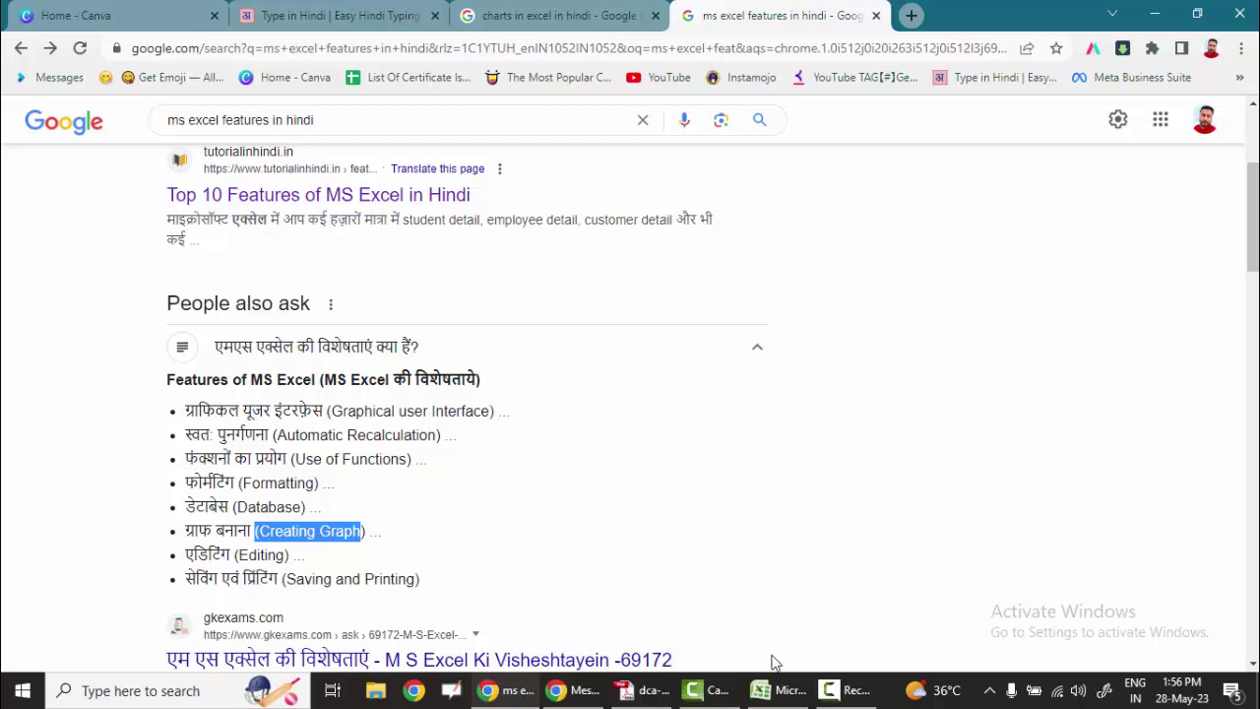
- Expand the chart-types answer in the 'charts in excel in hindi' results, then return to Excel
click(574, 10)
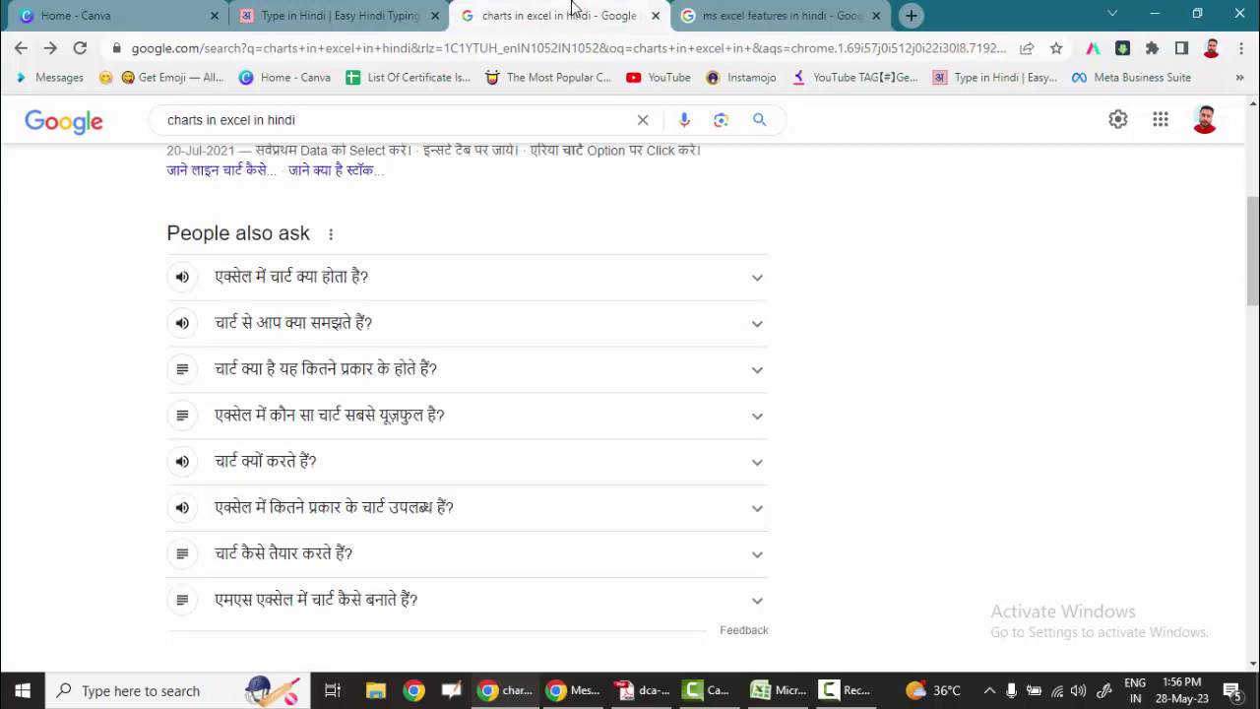
click(596, 369)
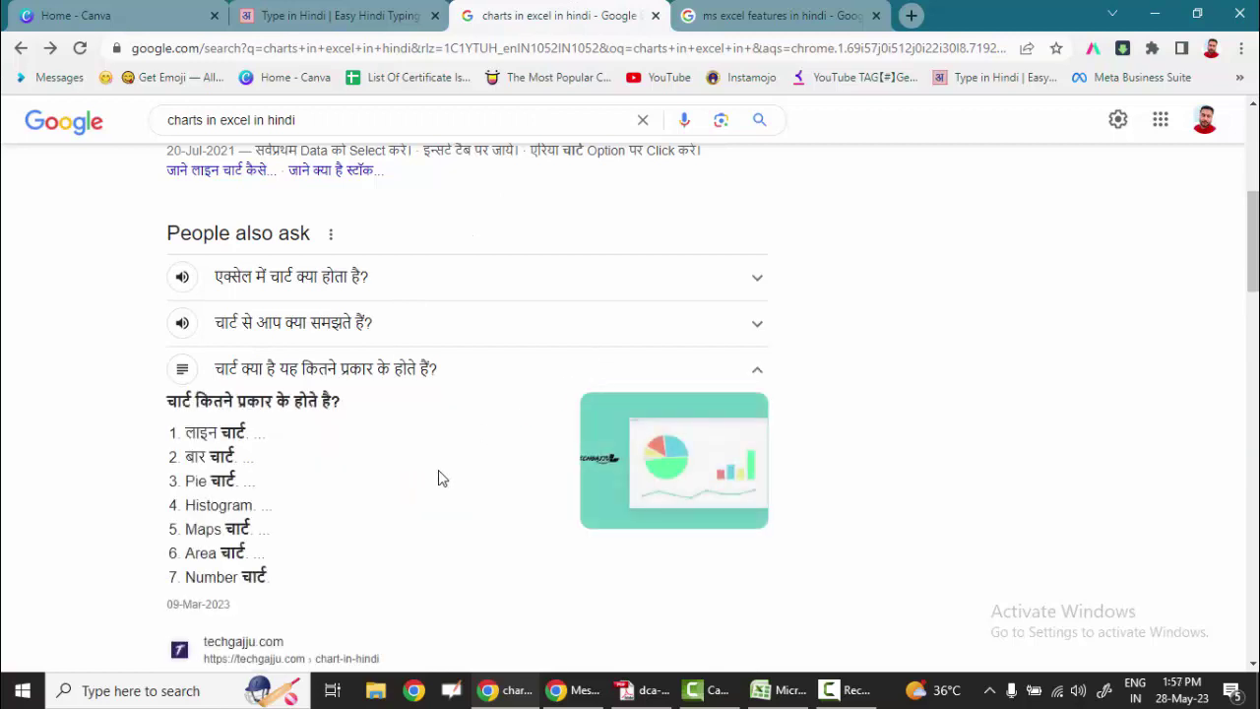
scroll(440, 479, down, 1)
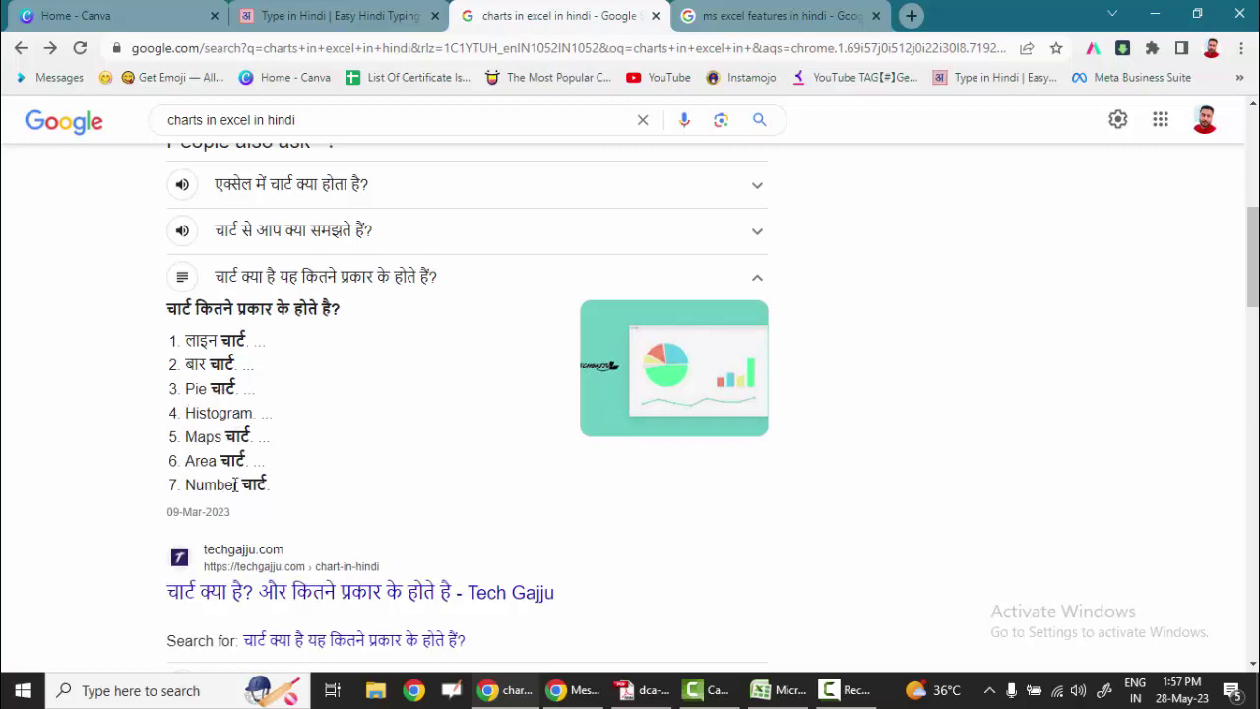
click(778, 691)
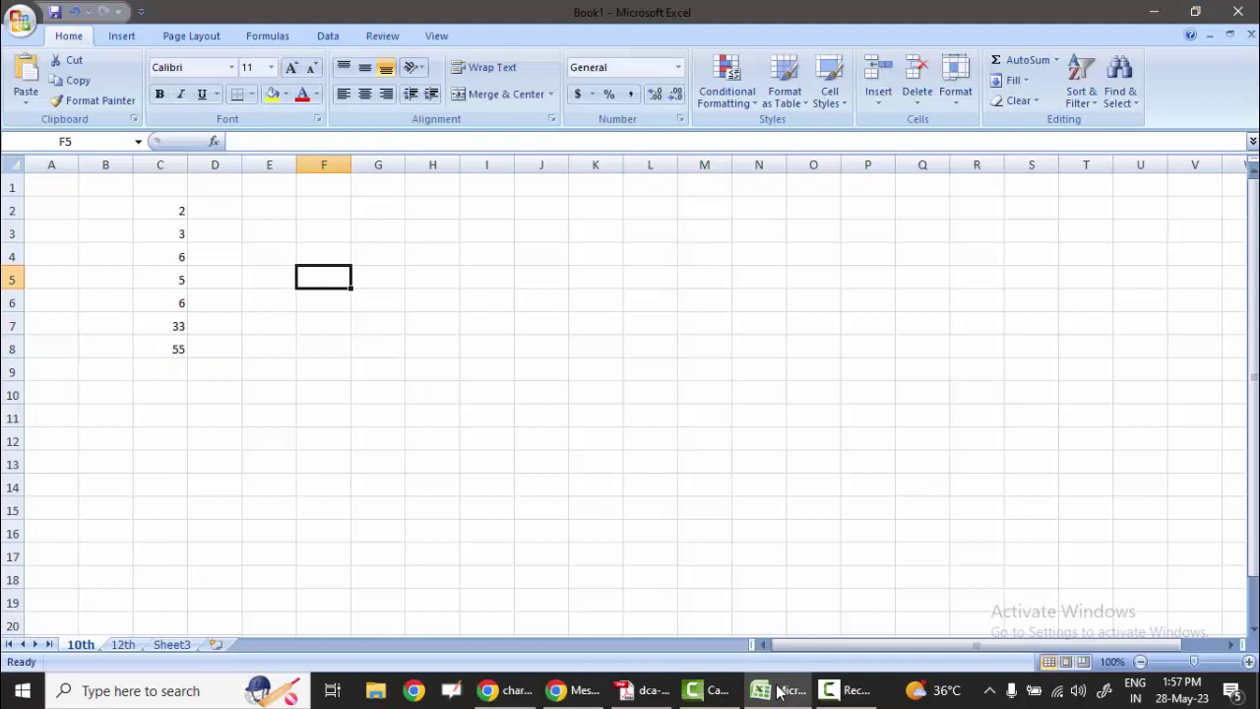
- Open the Insert Chart dialog through Insert > Other Charts > All Chart Types
click(123, 36)
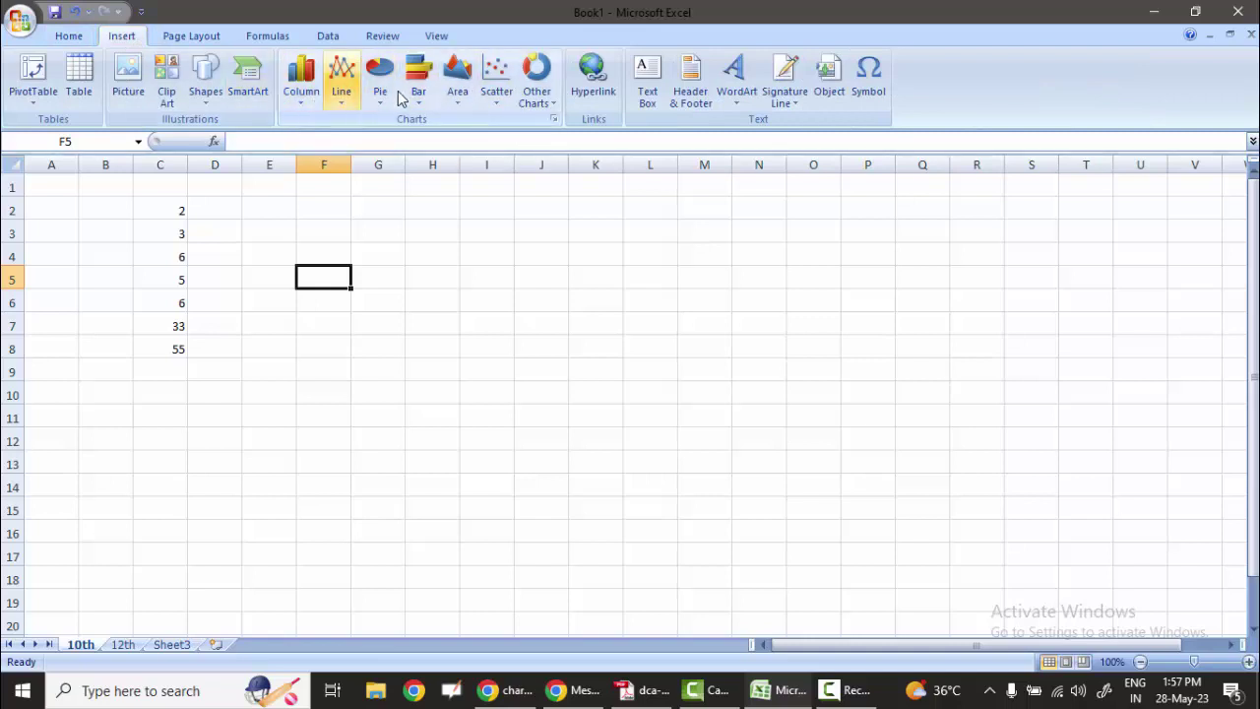
click(540, 99)
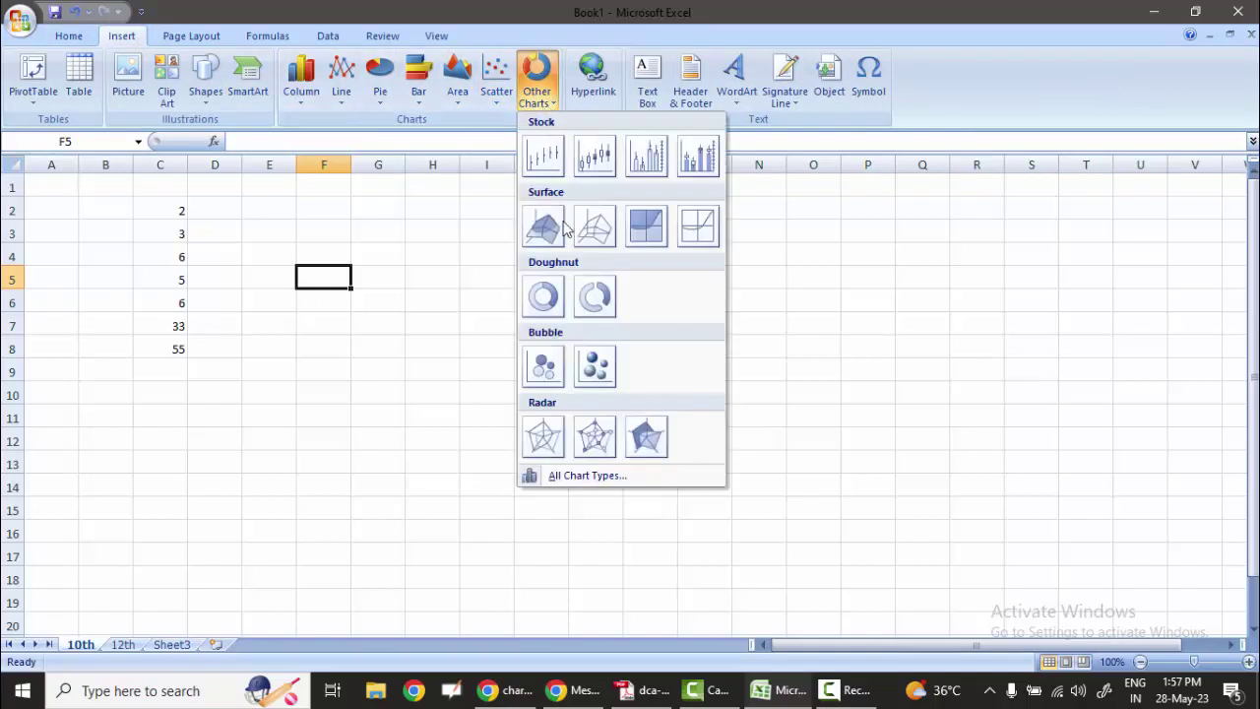
click(572, 475)
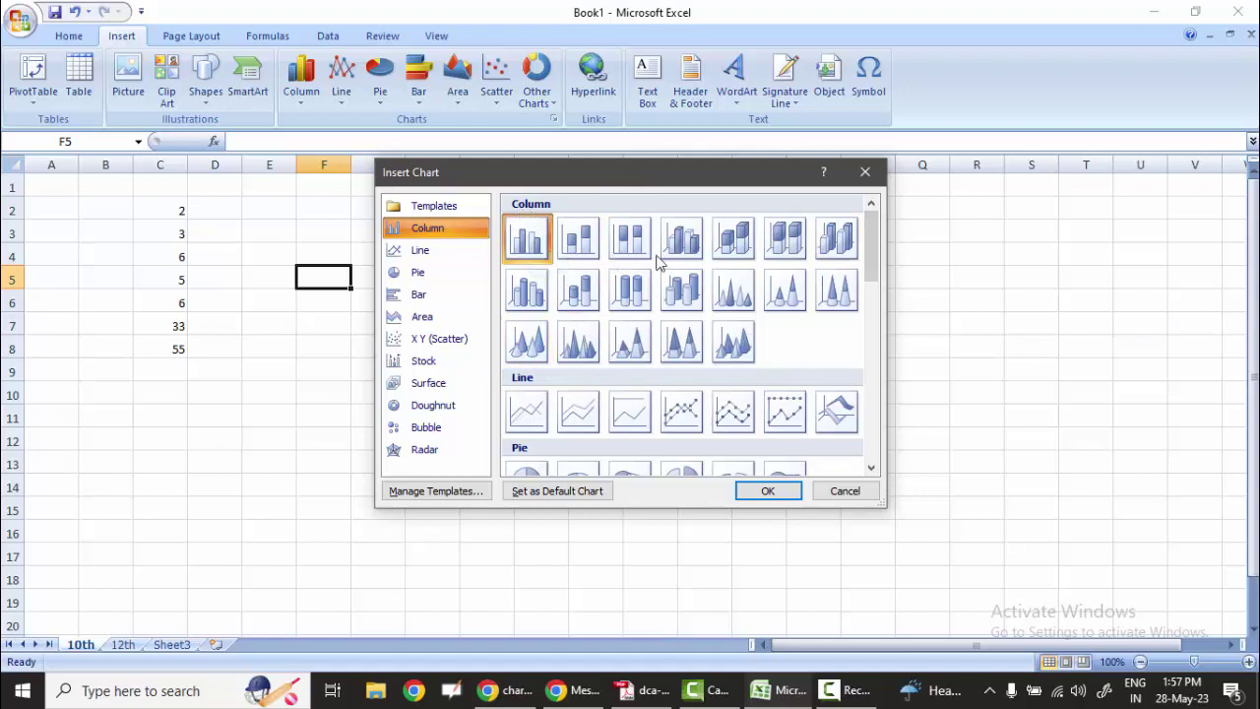
- Browse the chart gallery from Column down to Radar and back, then bring up the exam-paper PDF
drag(877, 258, 877, 282)
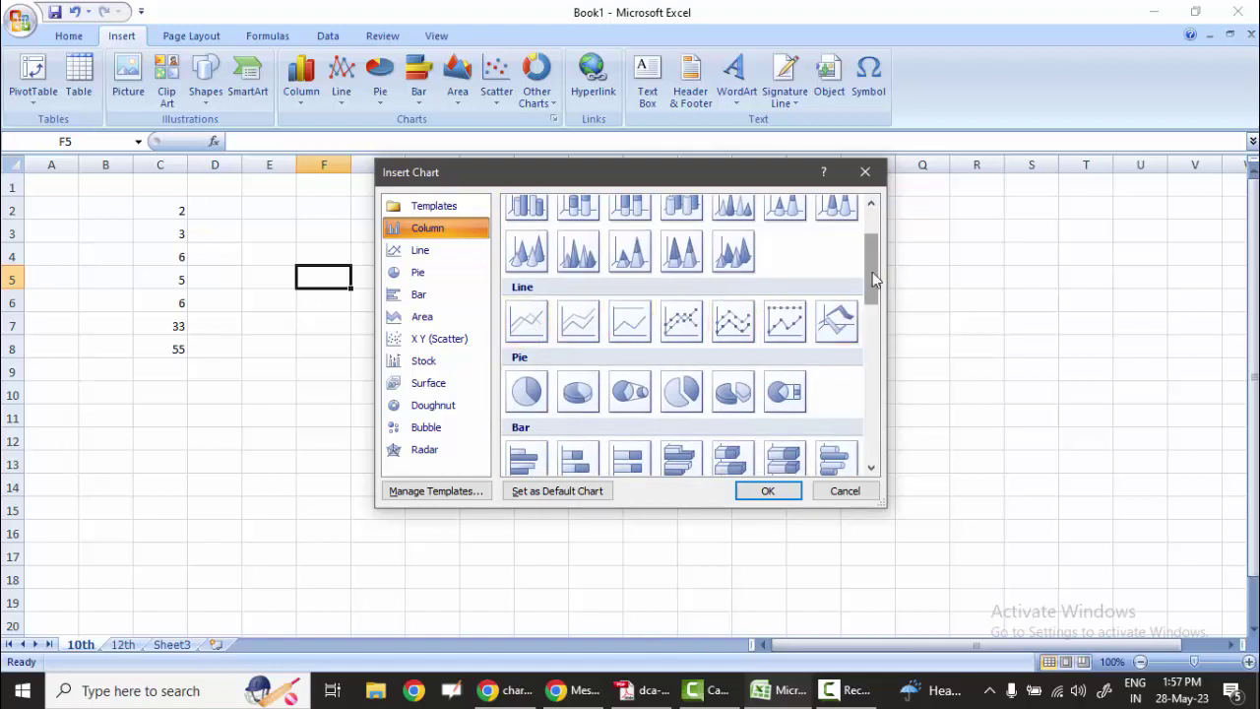
drag(873, 274, 872, 293)
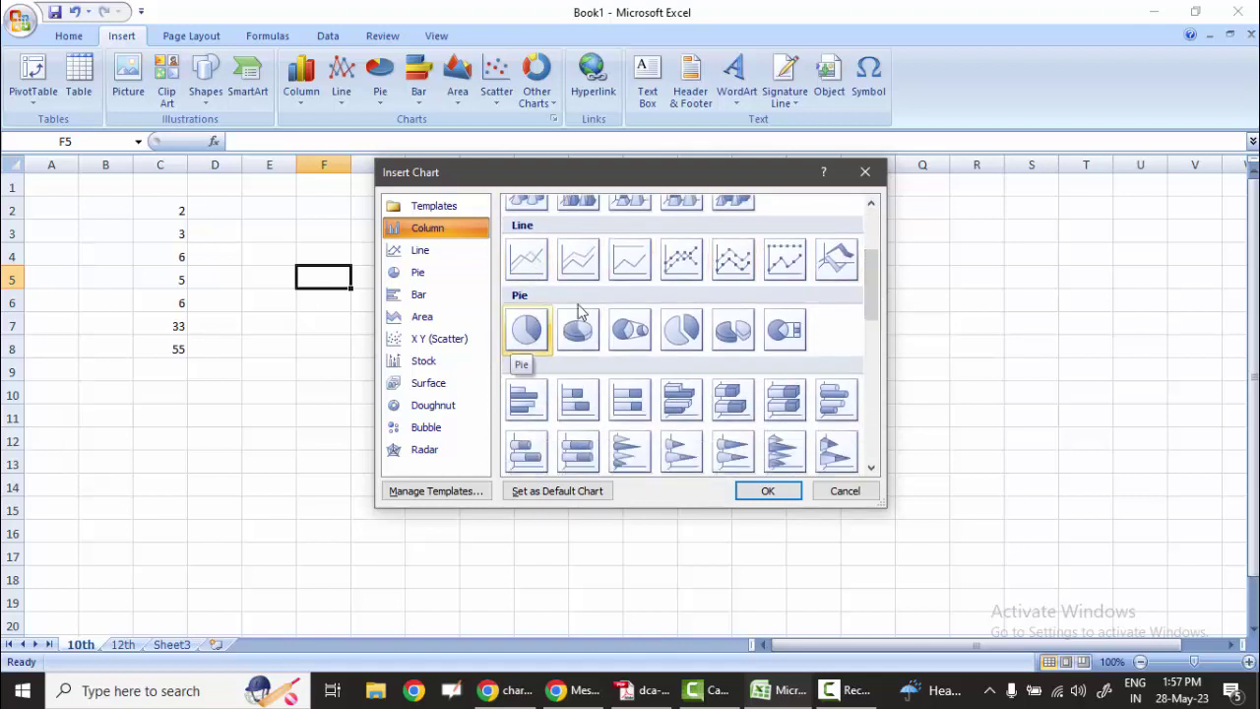
drag(871, 272, 873, 292)
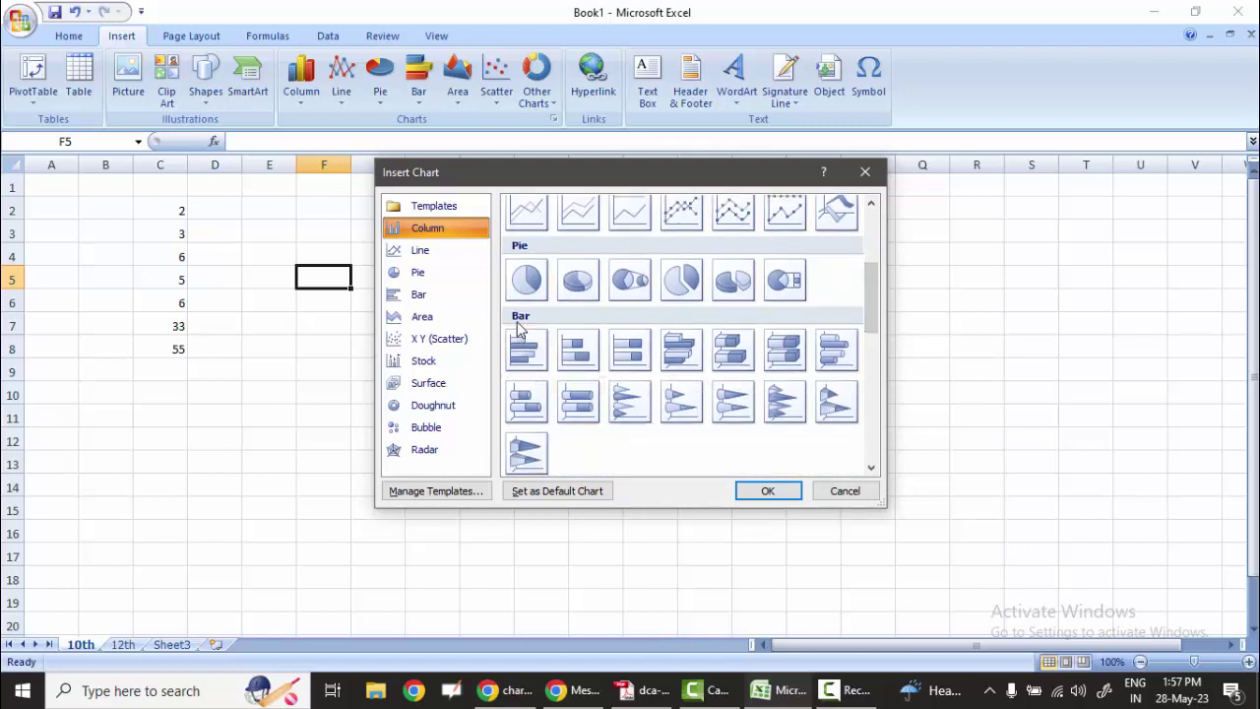
mouse_move(866, 298)
mouse_down()
mouse_move(886, 225)
mouse_move(881, 315)
mouse_move(788, 366)
mouse_up()
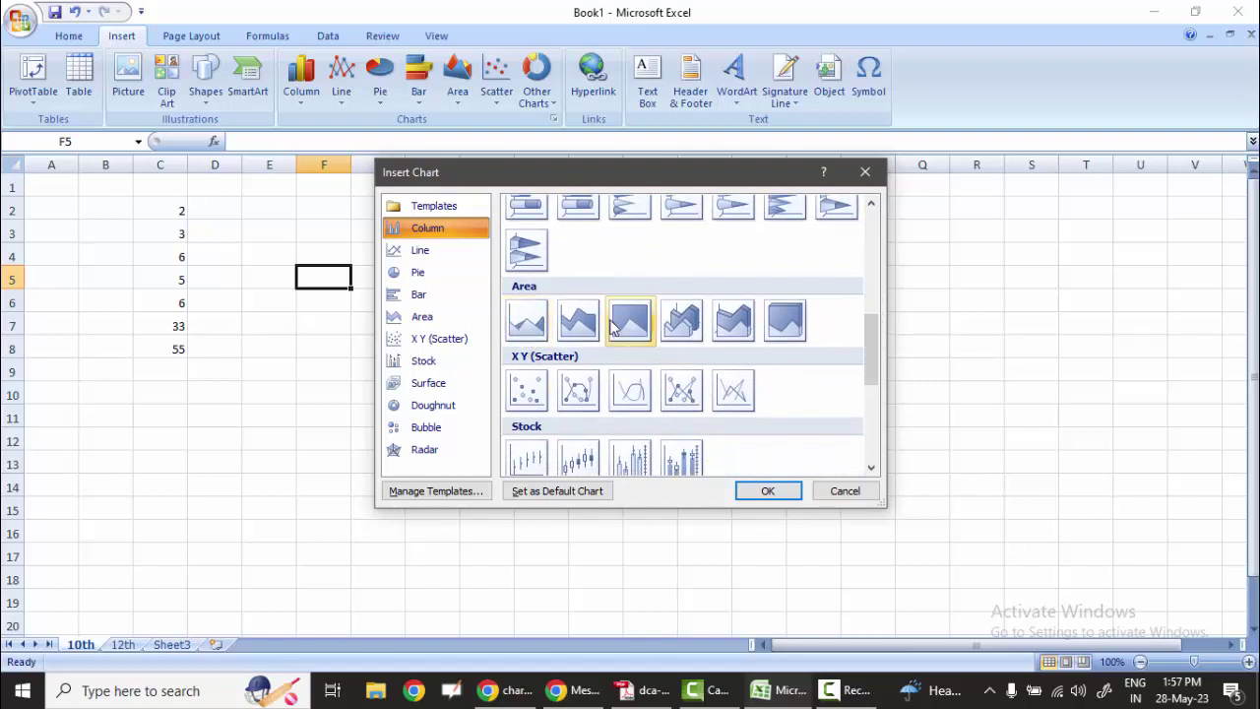
drag(875, 357, 879, 392)
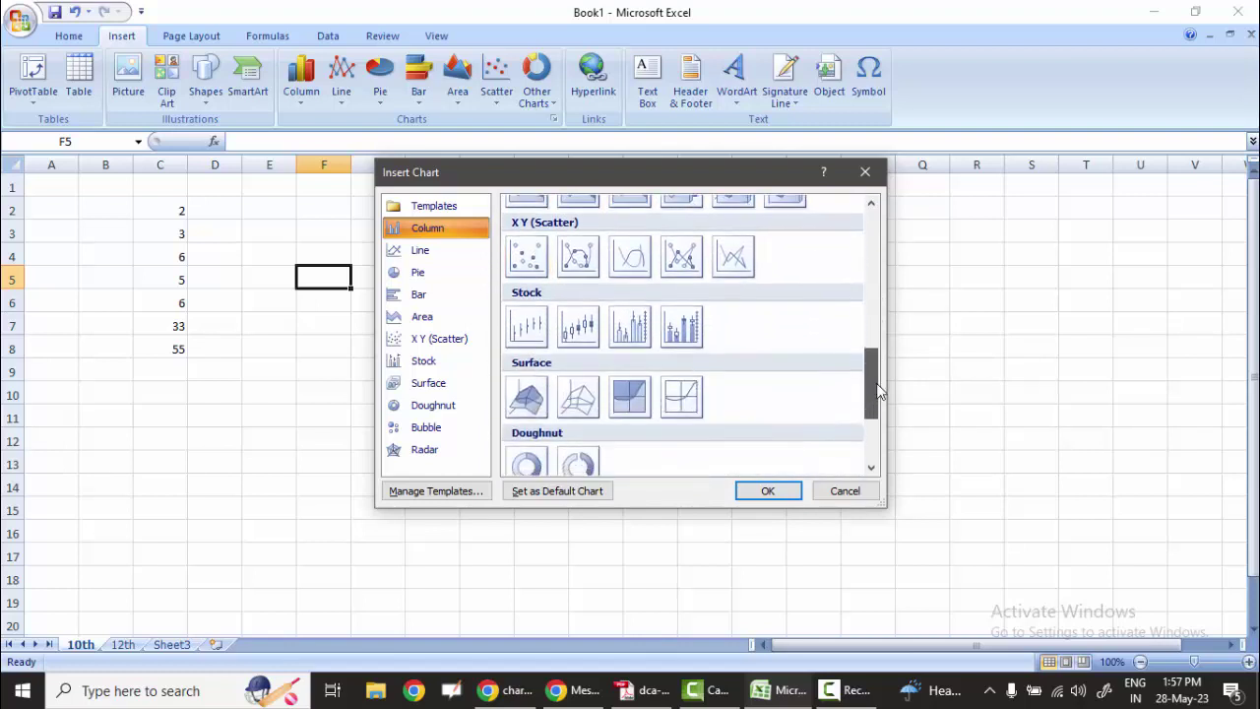
drag(879, 392, 880, 430)
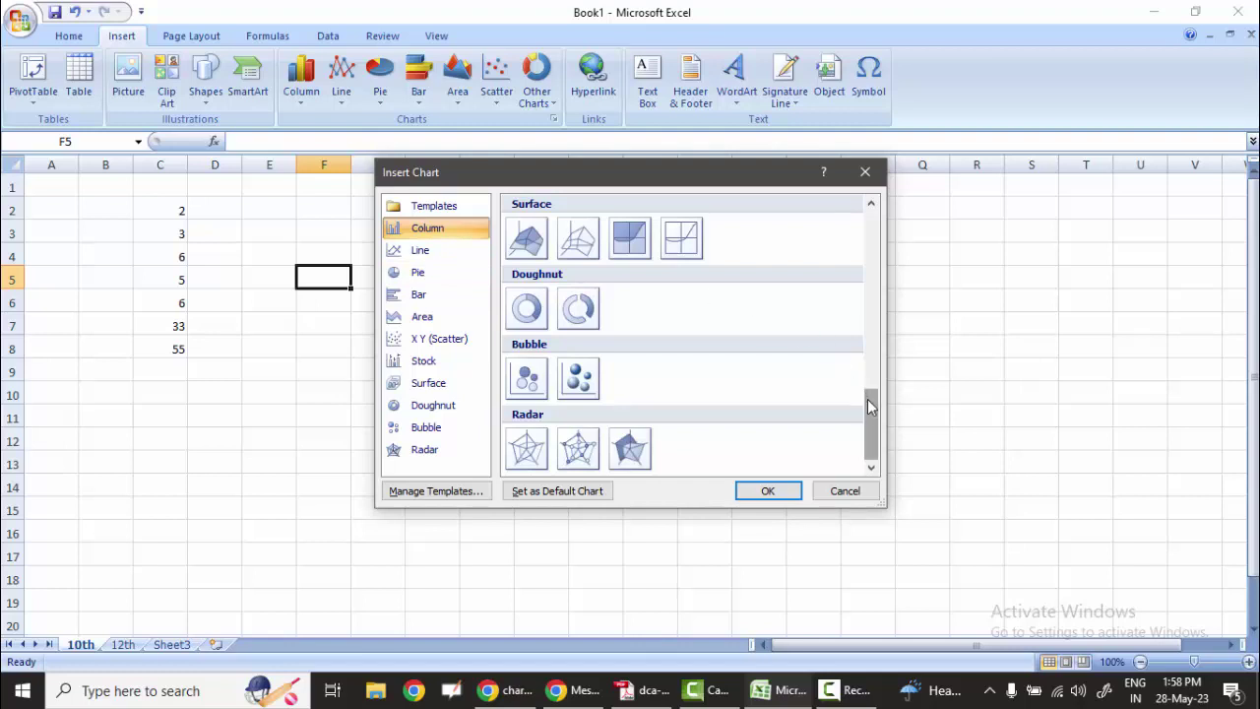
drag(872, 408, 876, 239)
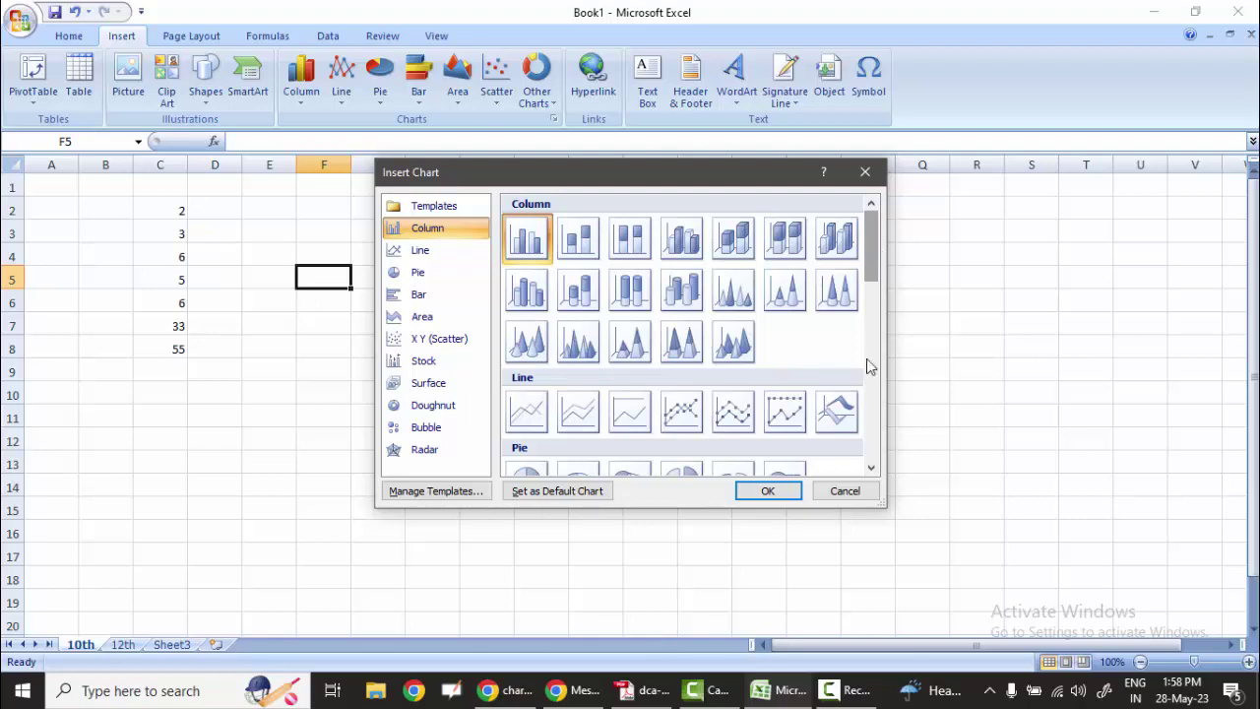
click(650, 690)
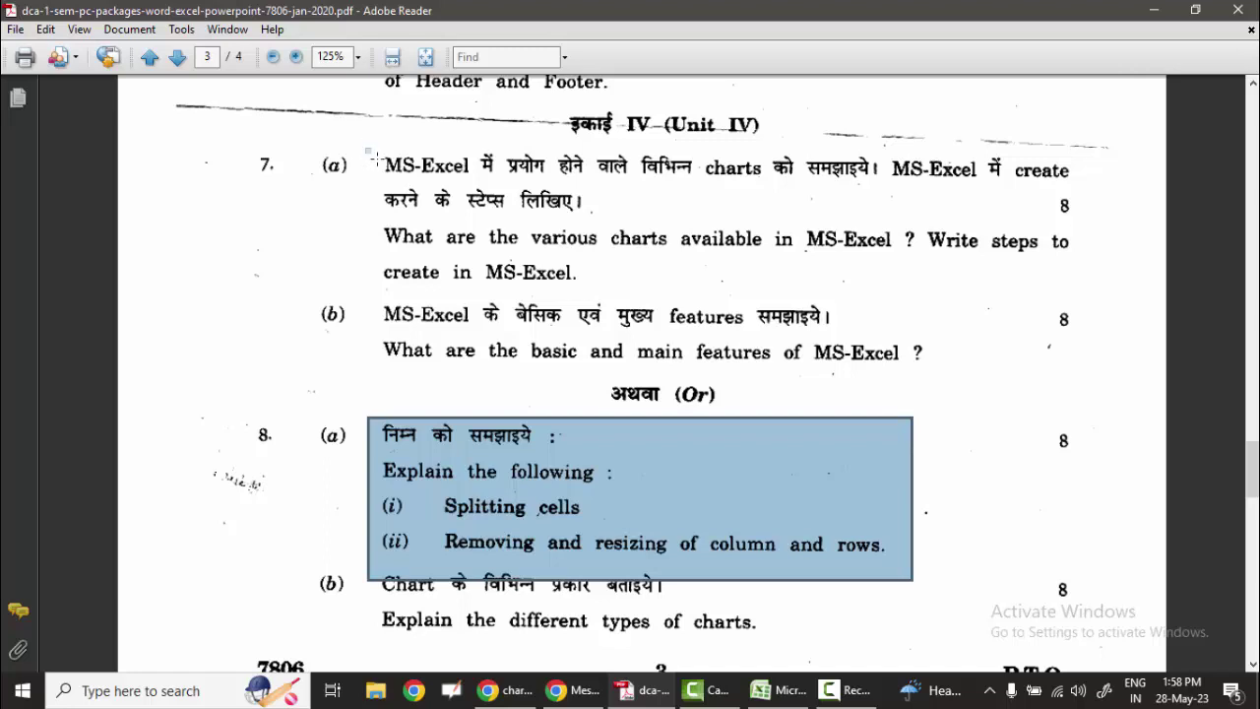
drag(376, 157, 1079, 222)
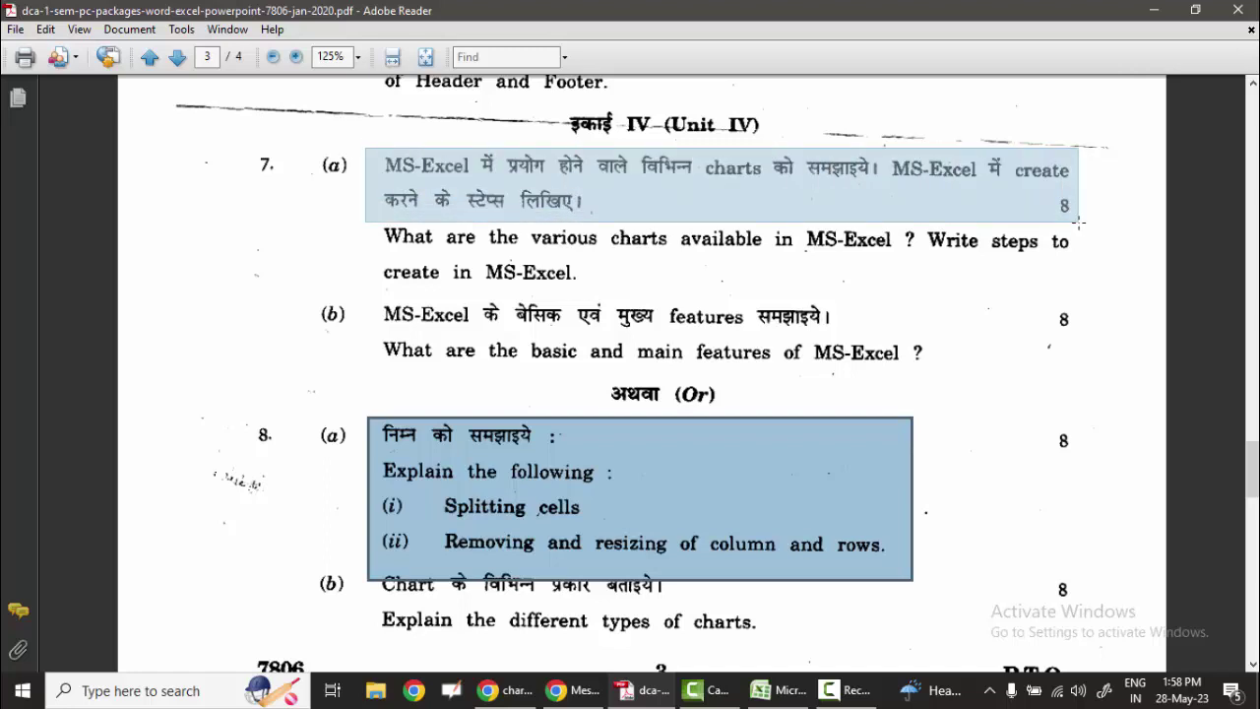
drag(1079, 223, 1079, 219)
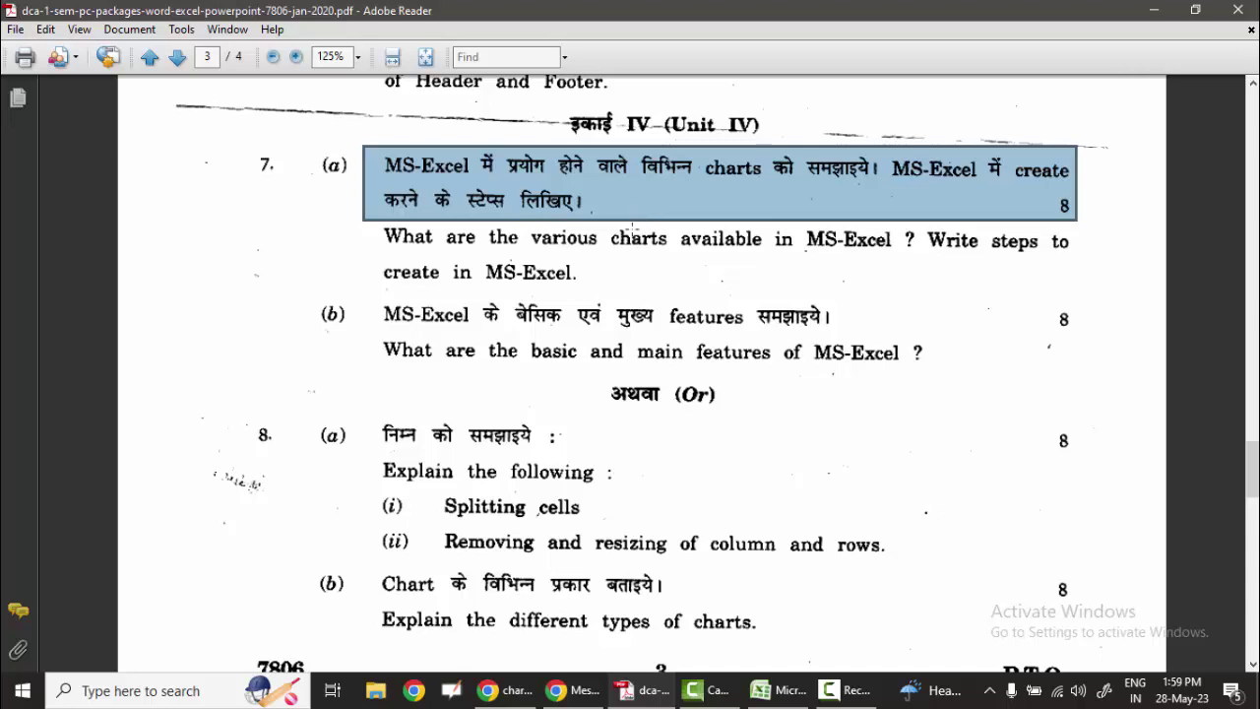
drag(546, 303, 751, 346)
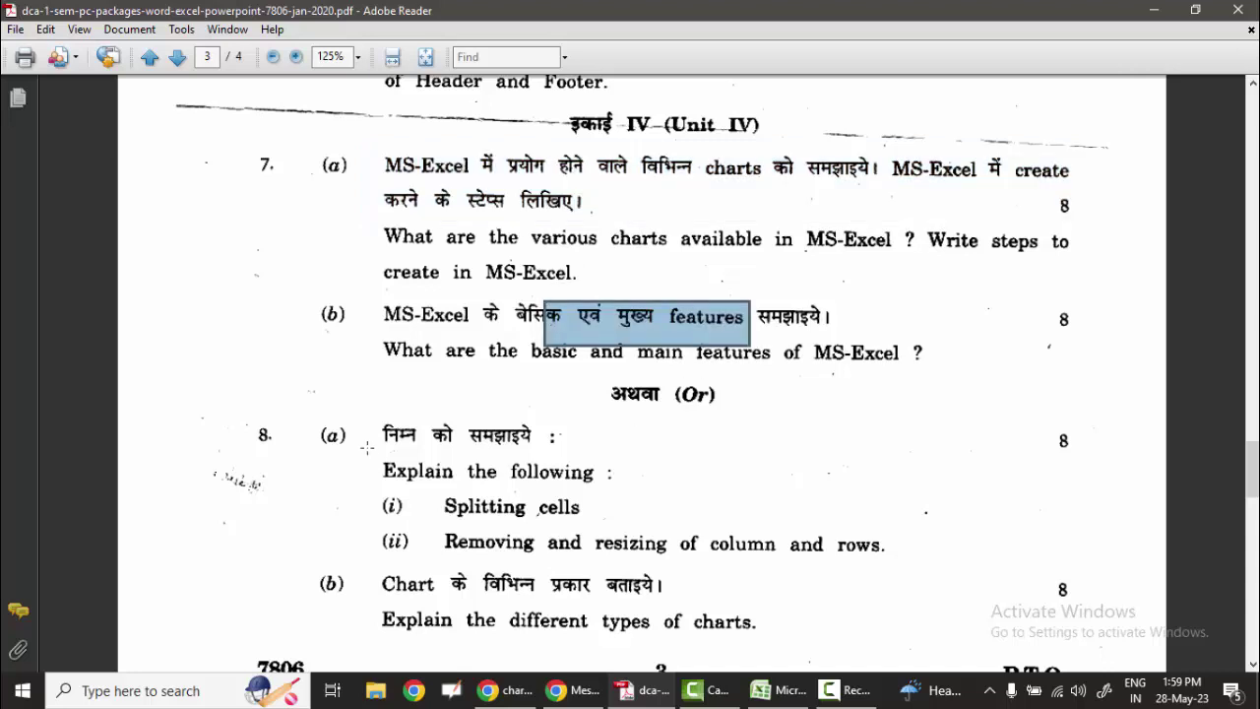
drag(372, 423, 920, 560)
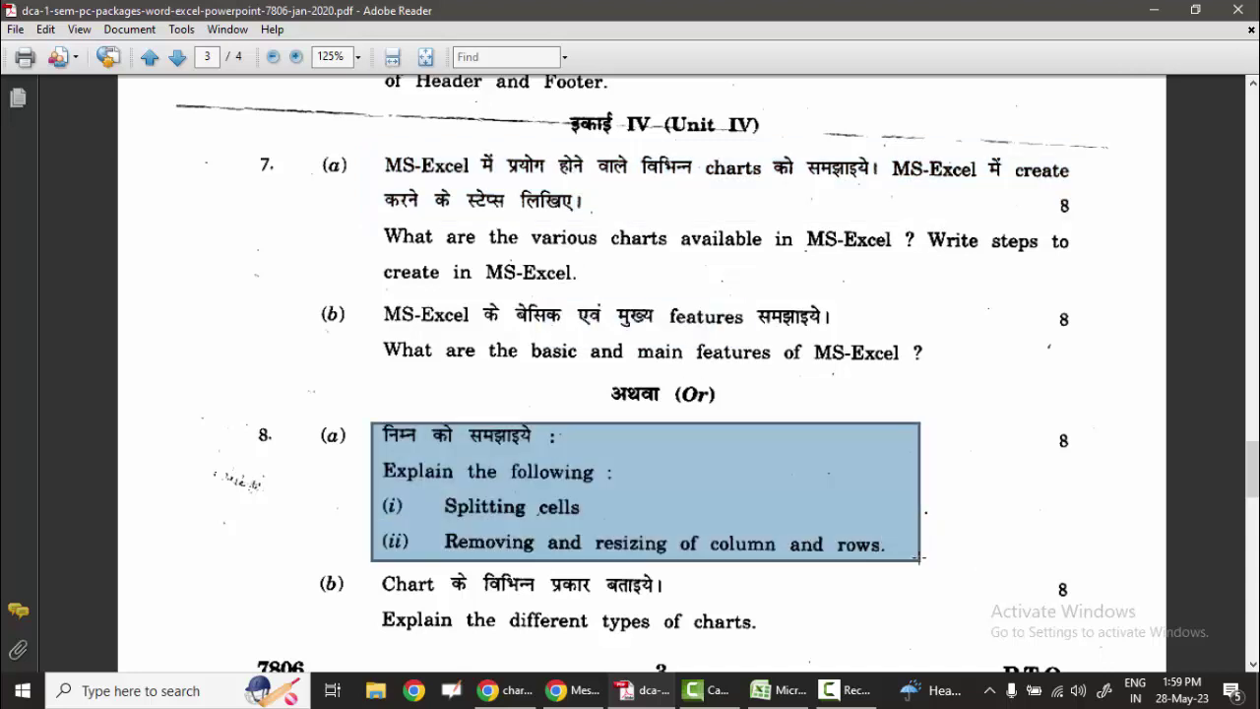